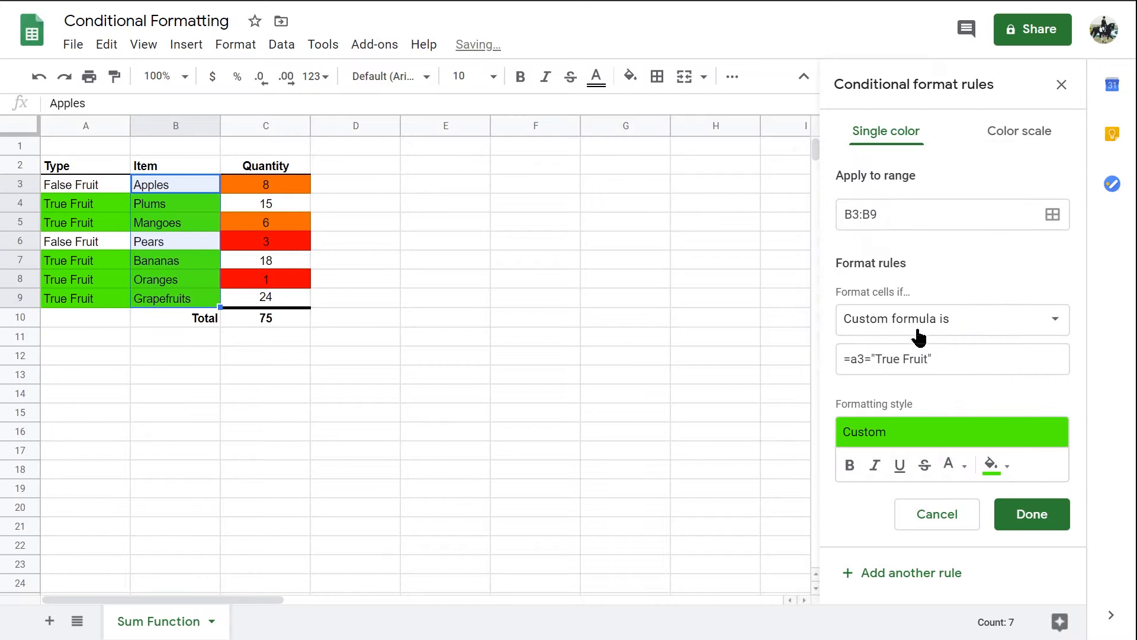
- Save the custom formula rule that colors True Fruit items green in B3:B9
left_click(1040, 522)
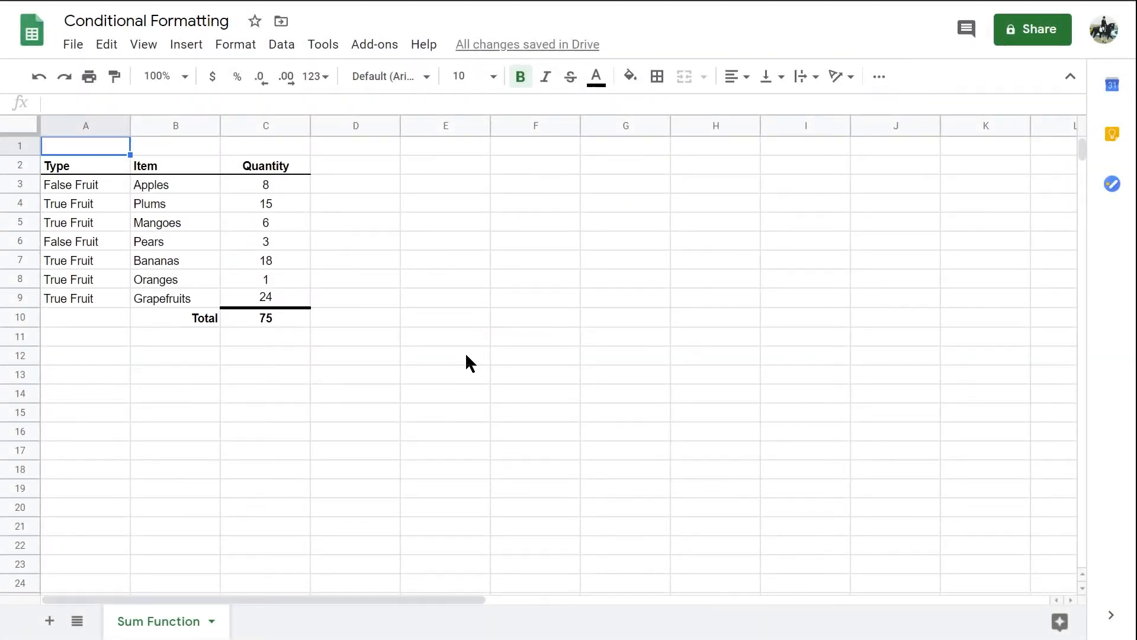
- Open the conditional formatting rules for the sheet
left_click(238, 48)
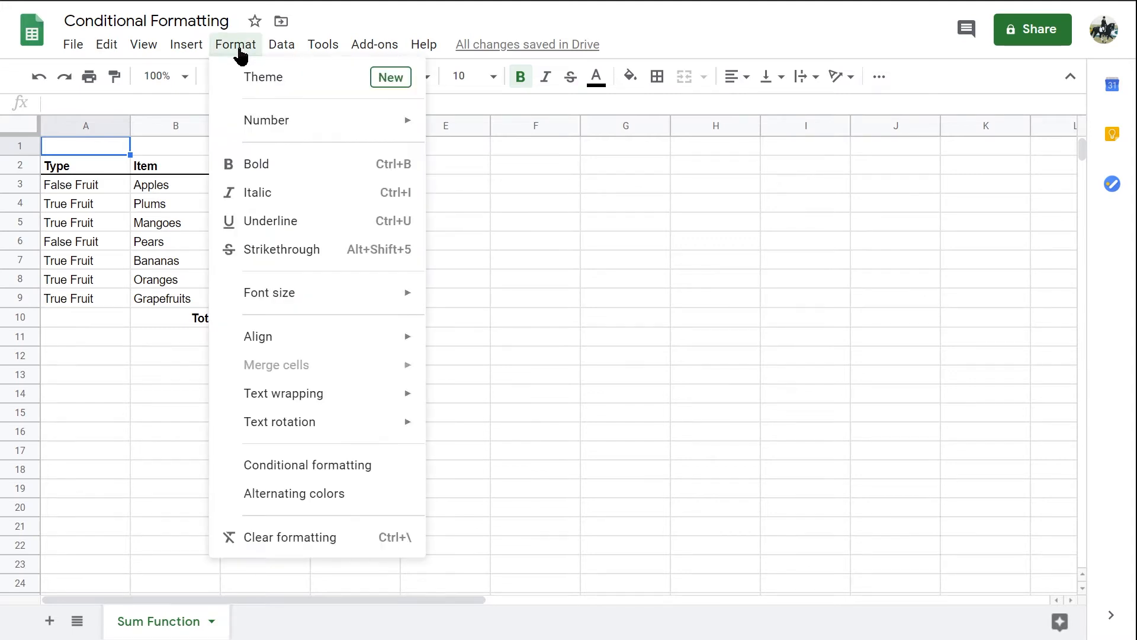
left_click(284, 465)
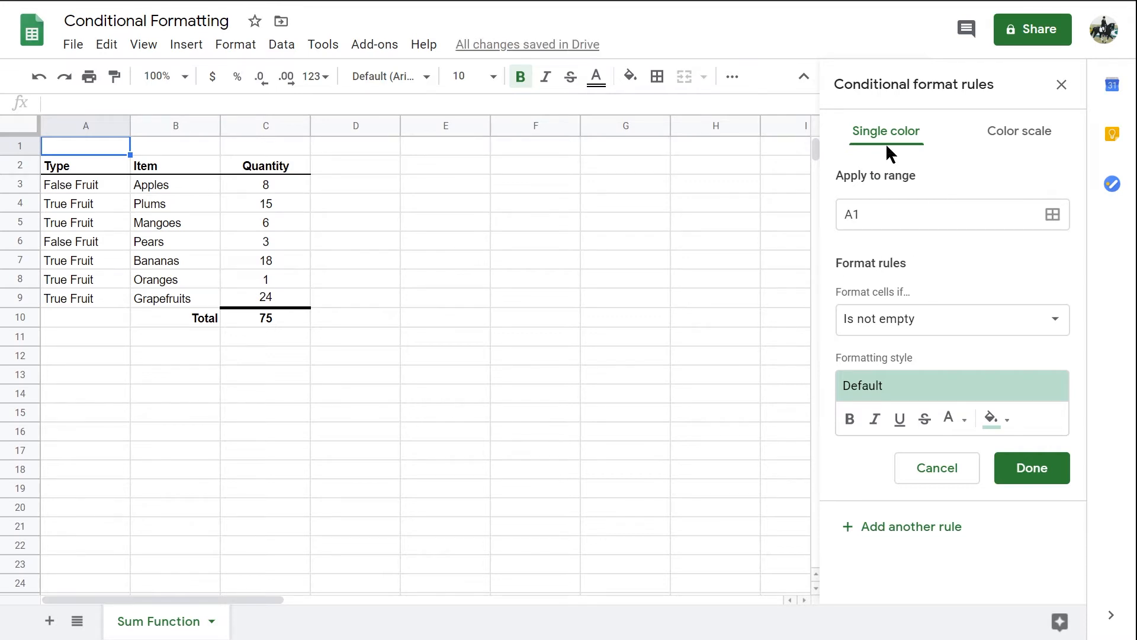
- Examine the conditions available for a single-color format rule, from the text and date conditions to the custom formula
left_click(951, 334)
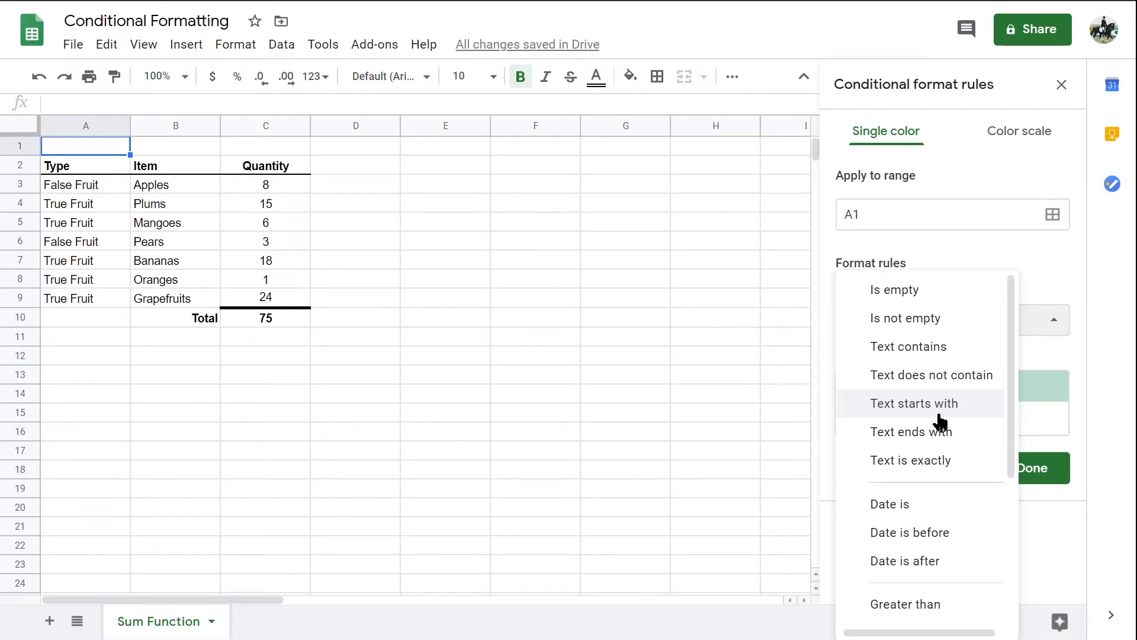
scroll(940, 422, "down", 1)
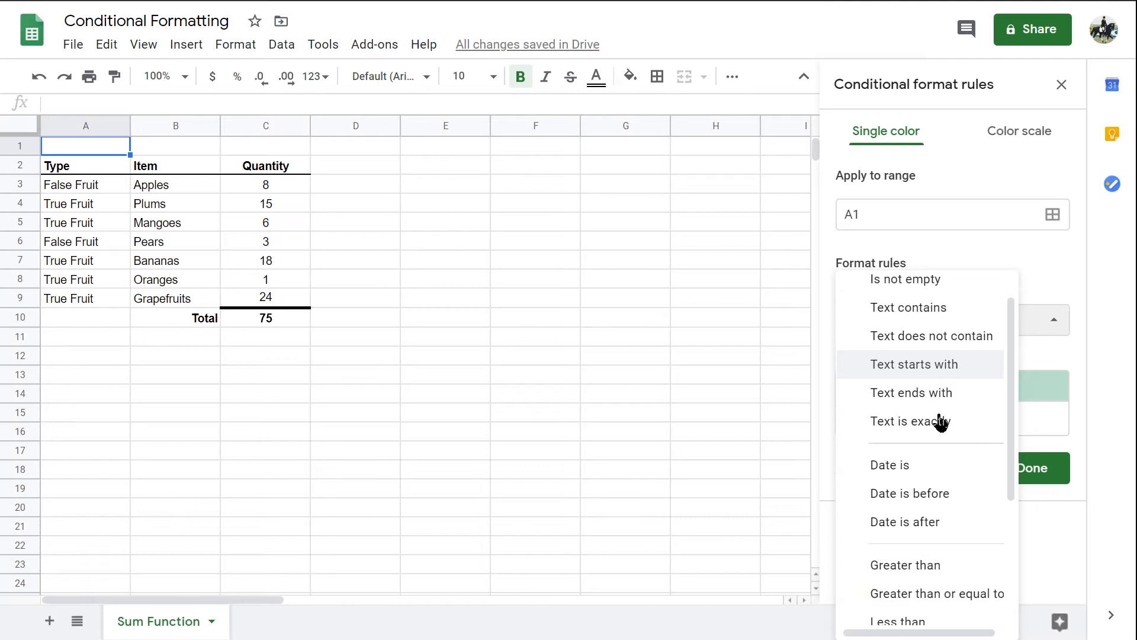
scroll(940, 421, "down", 1)
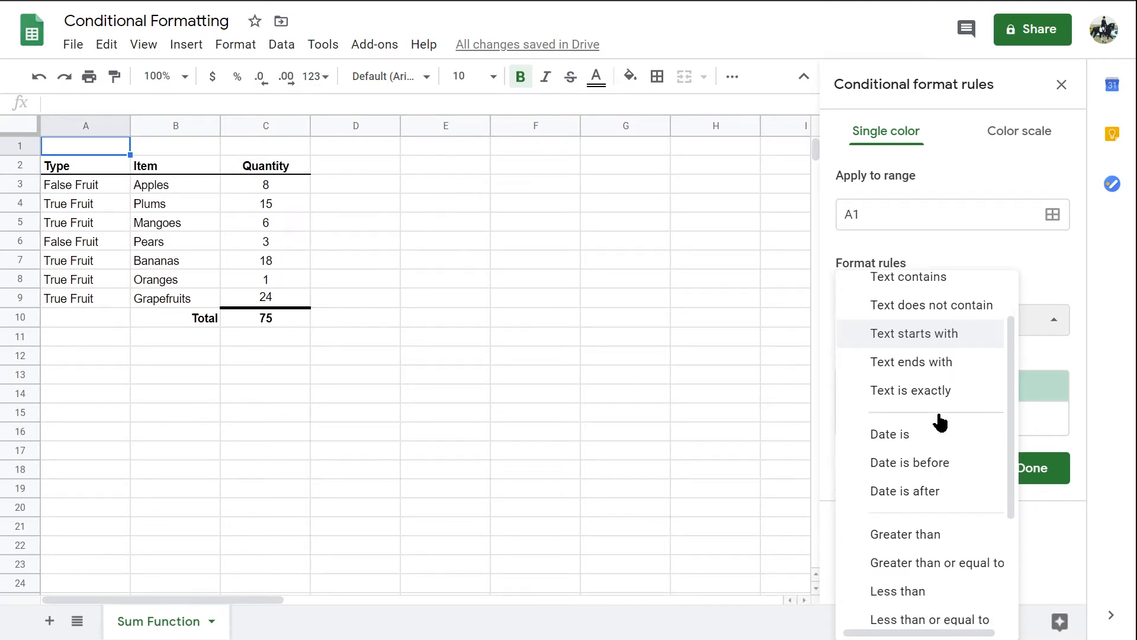
scroll(940, 421, "down", 1)
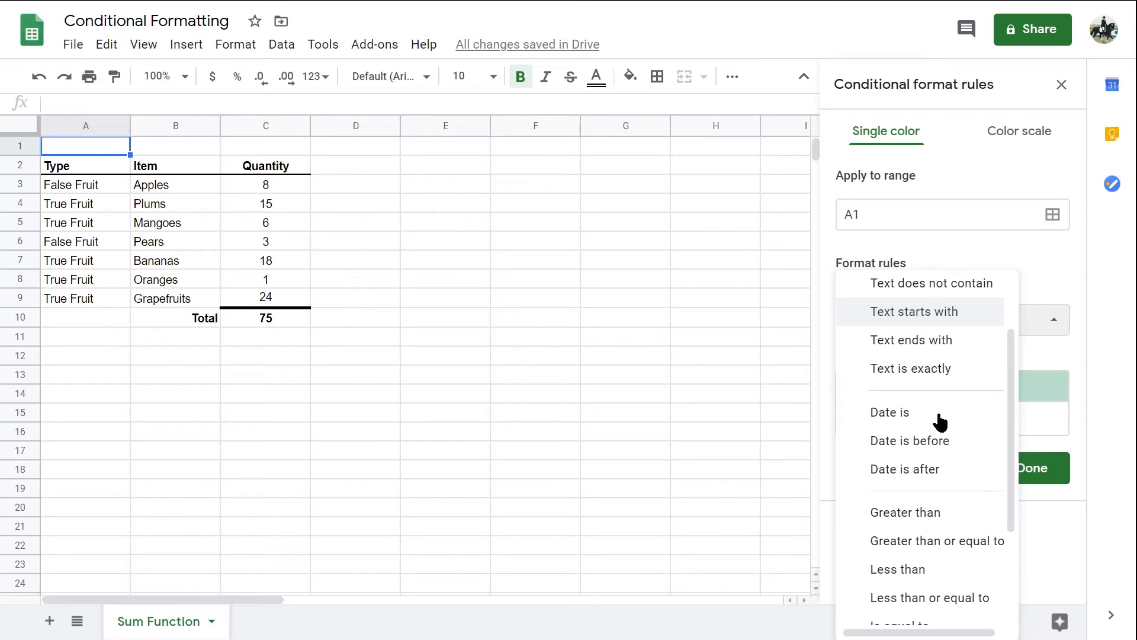
scroll(940, 422, "down", 1)
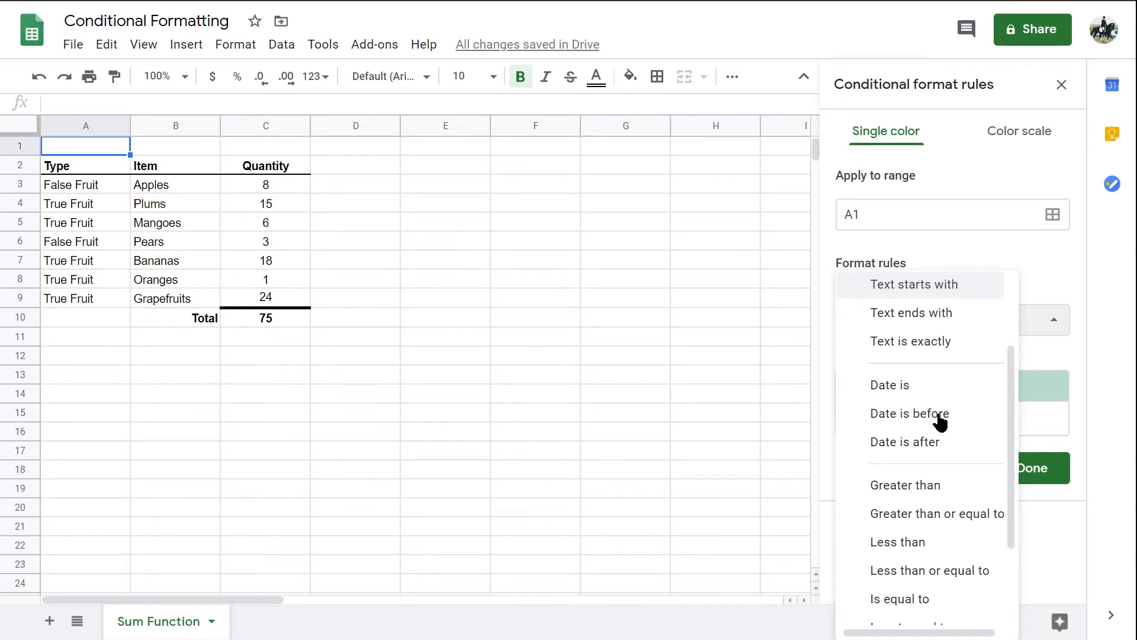
scroll(940, 421, "down", 3)
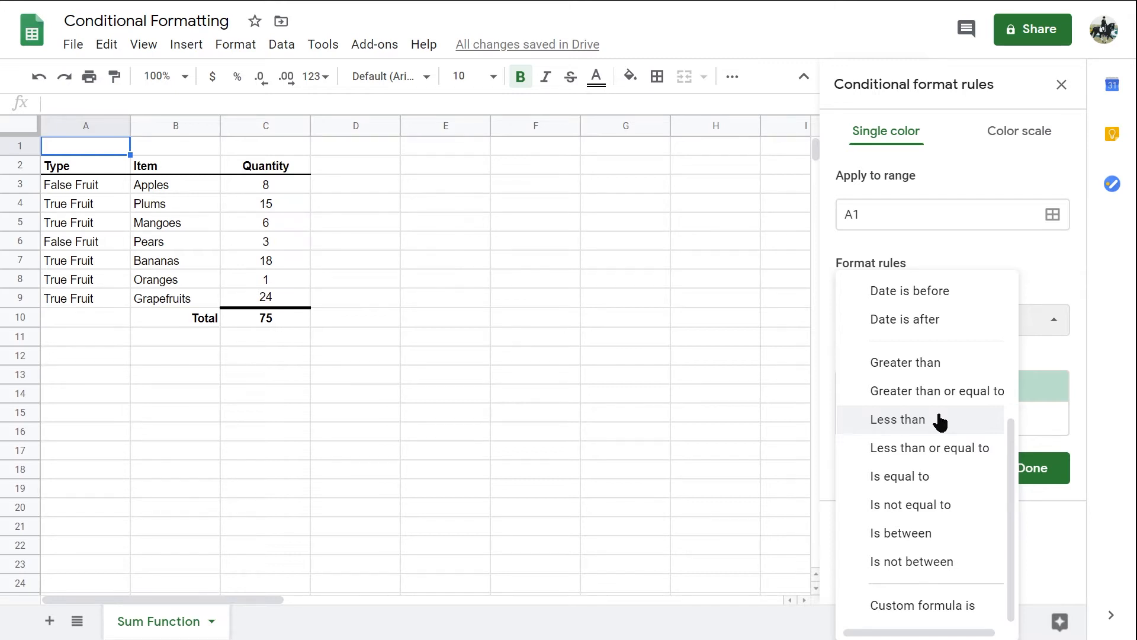
left_click(1053, 270)
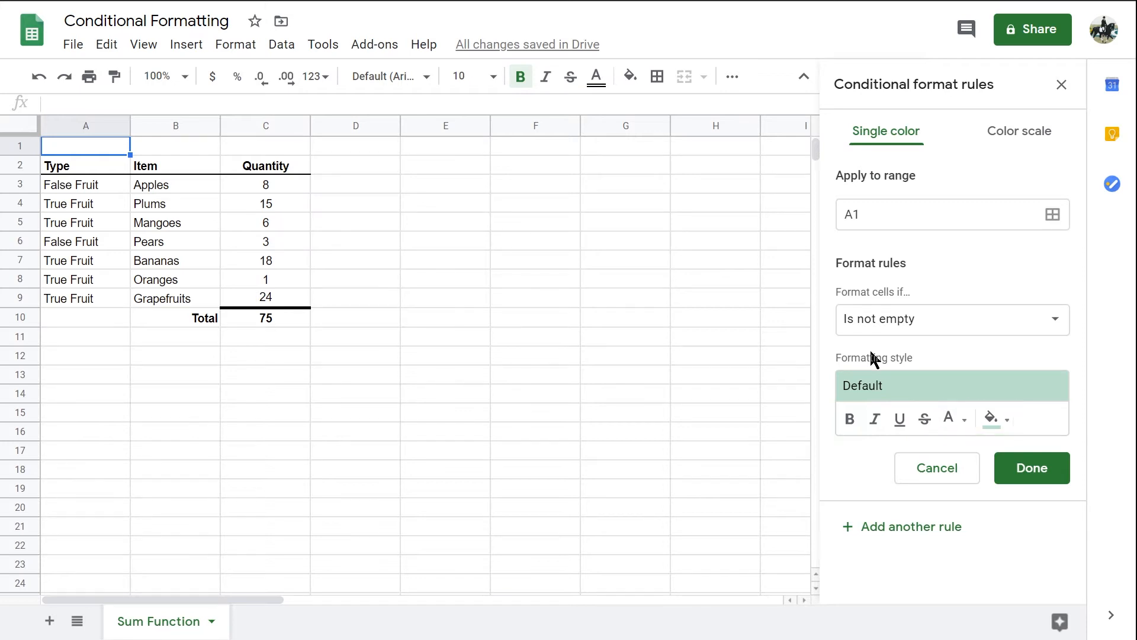
- Set the rule's range to the Type column cells A3:A9
left_click(1052, 215)
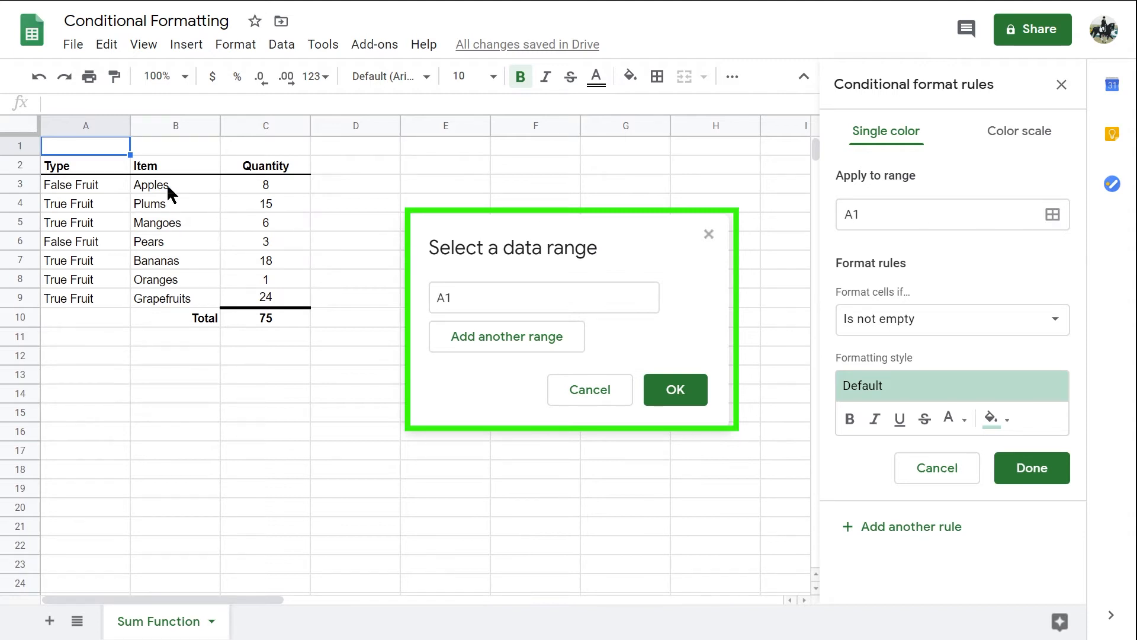
left_click(94, 187)
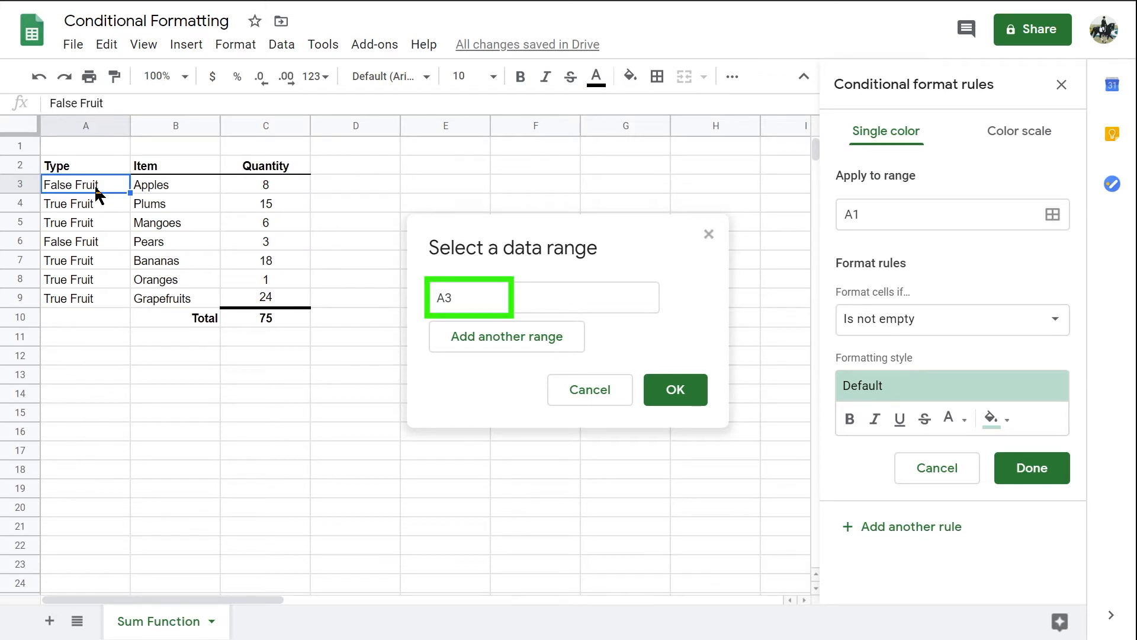
key("shift+Down")
key("shift+Down")
key("shift+Down")
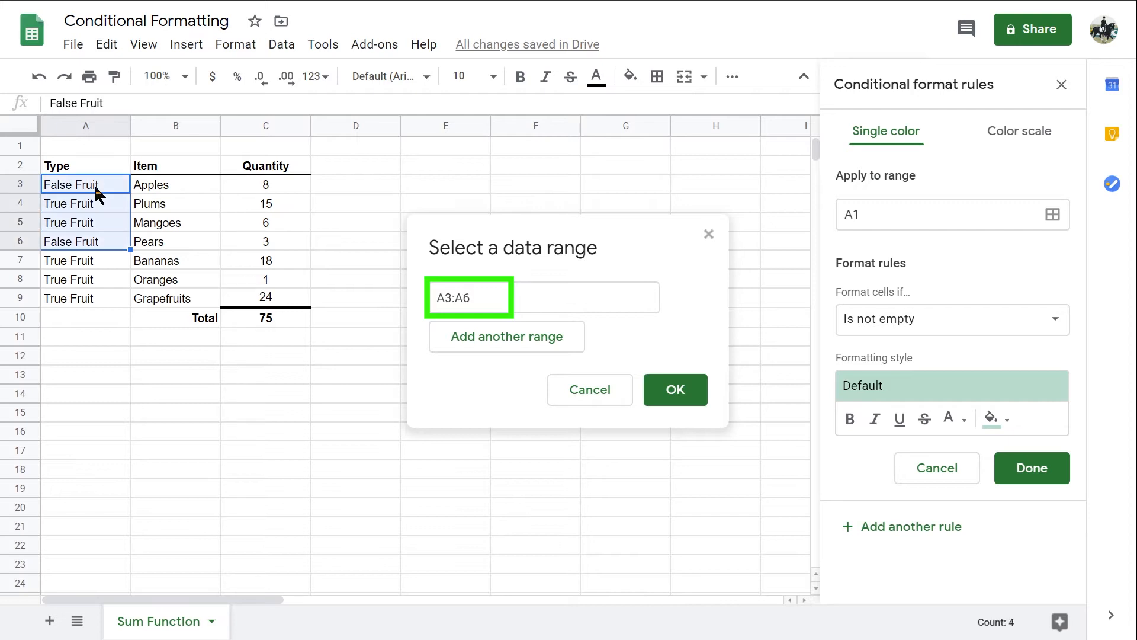
key("shift+Down")
key("shift+Down")
key("shift+Down")
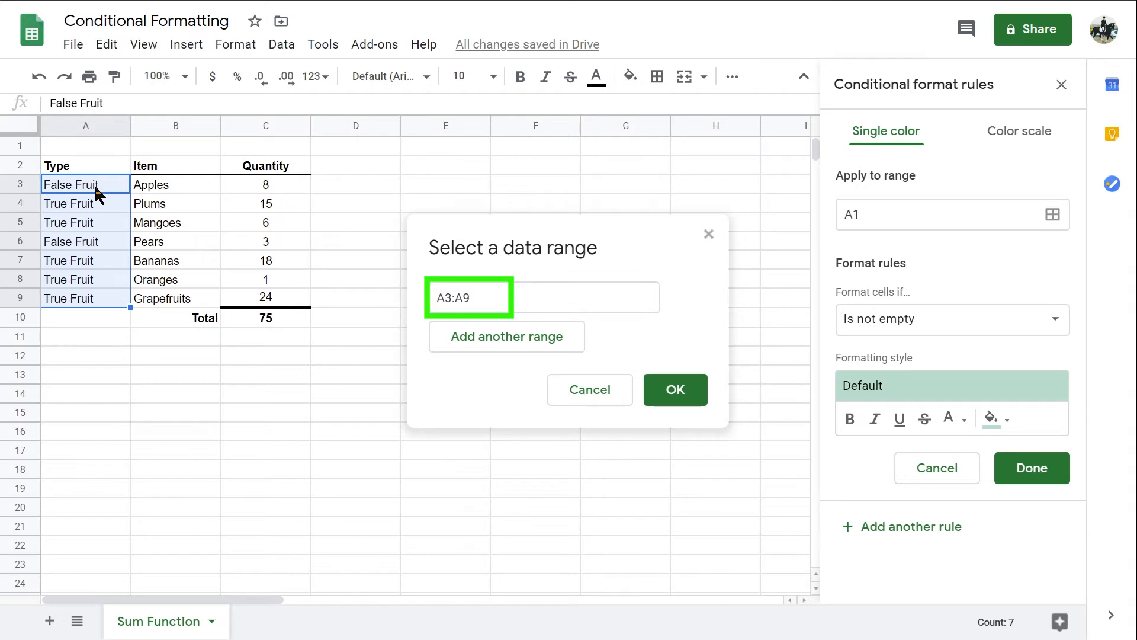
left_click(662, 395)
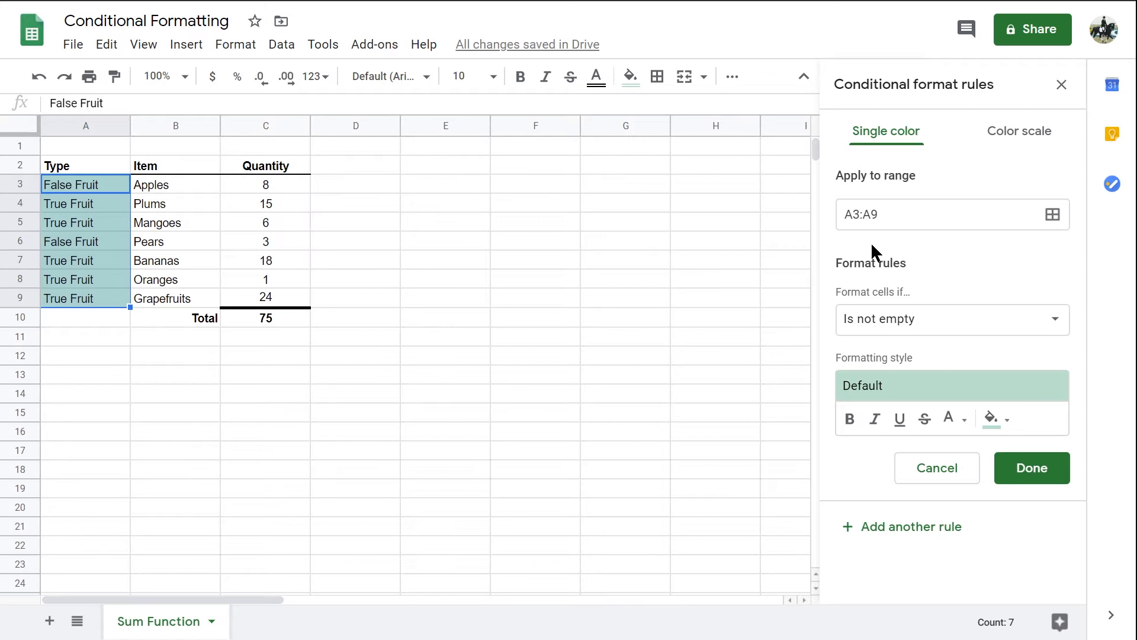
- Set the rule for A3:A9 to format cells whose text is exactly "True Fruit"
left_click(981, 330)
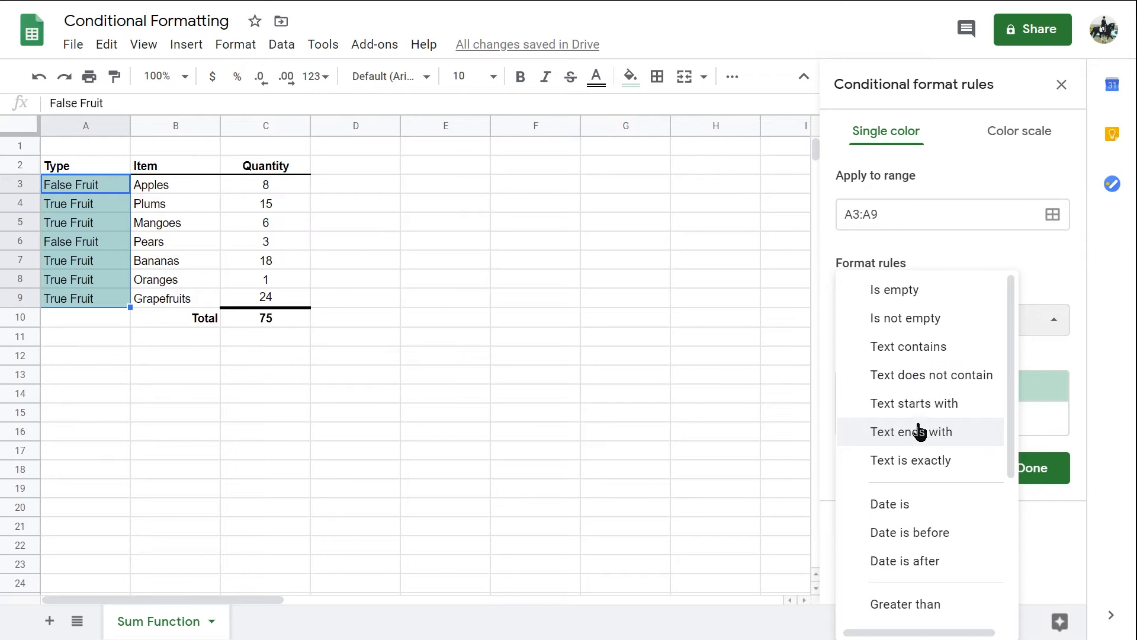
left_click(877, 461)
left_click(880, 358)
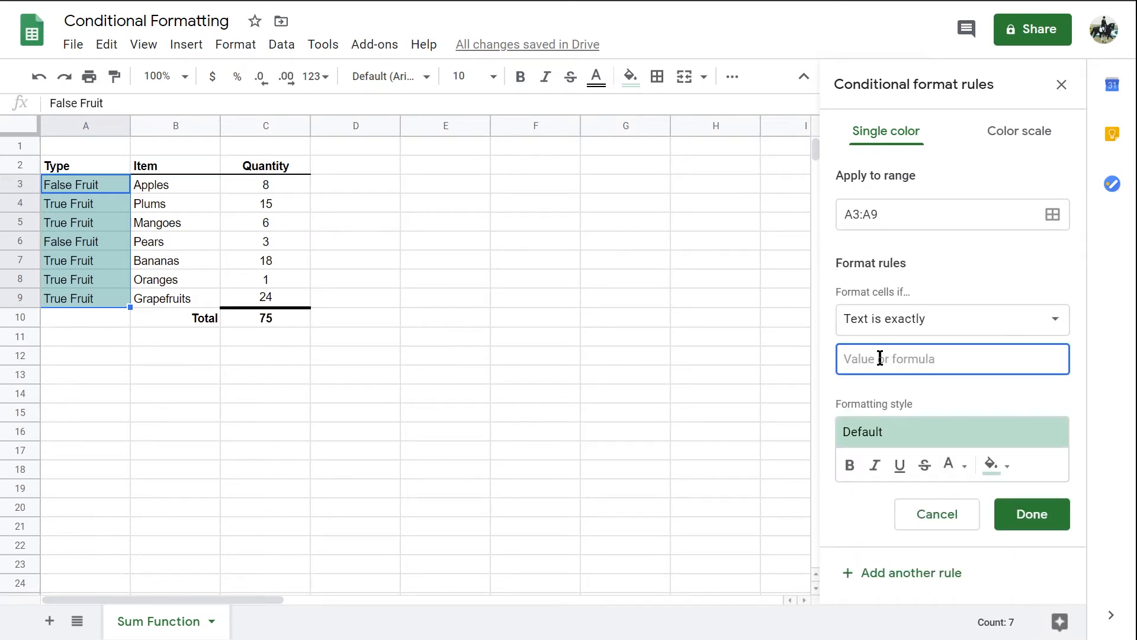
type("True")
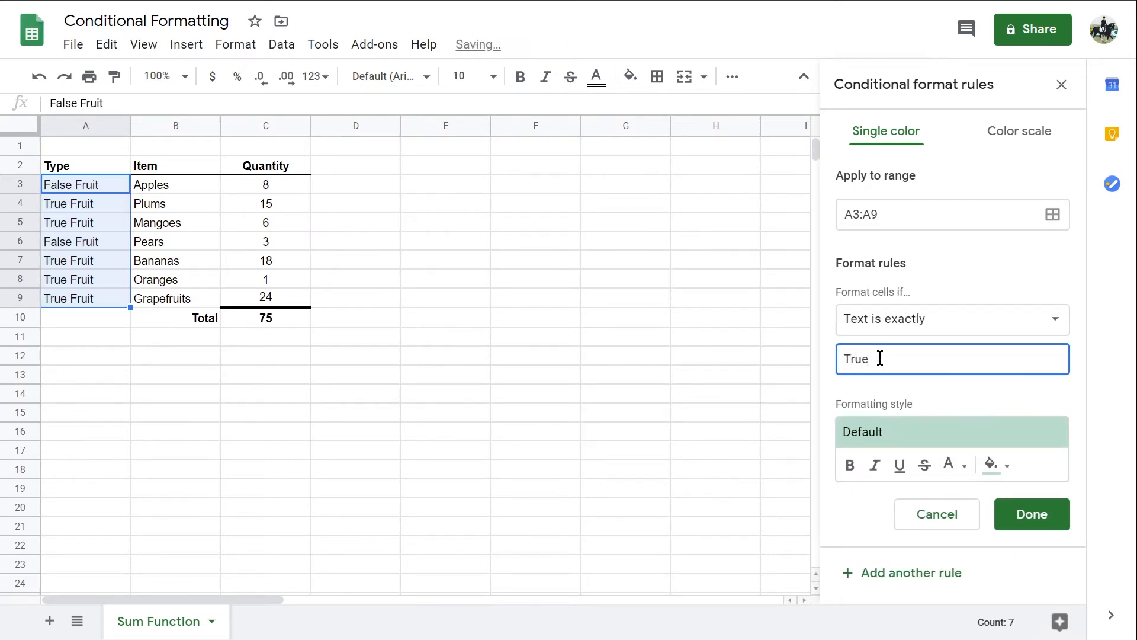
type(" Fruit")
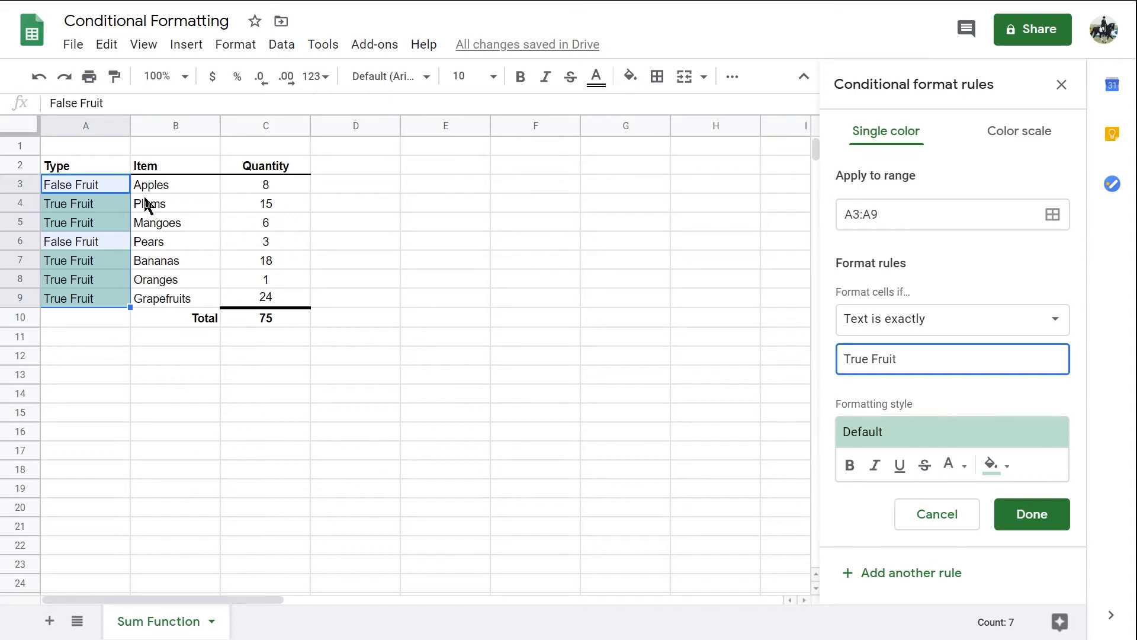
- Give the True Fruit rule a bright green fill color and save it
left_click(1007, 467)
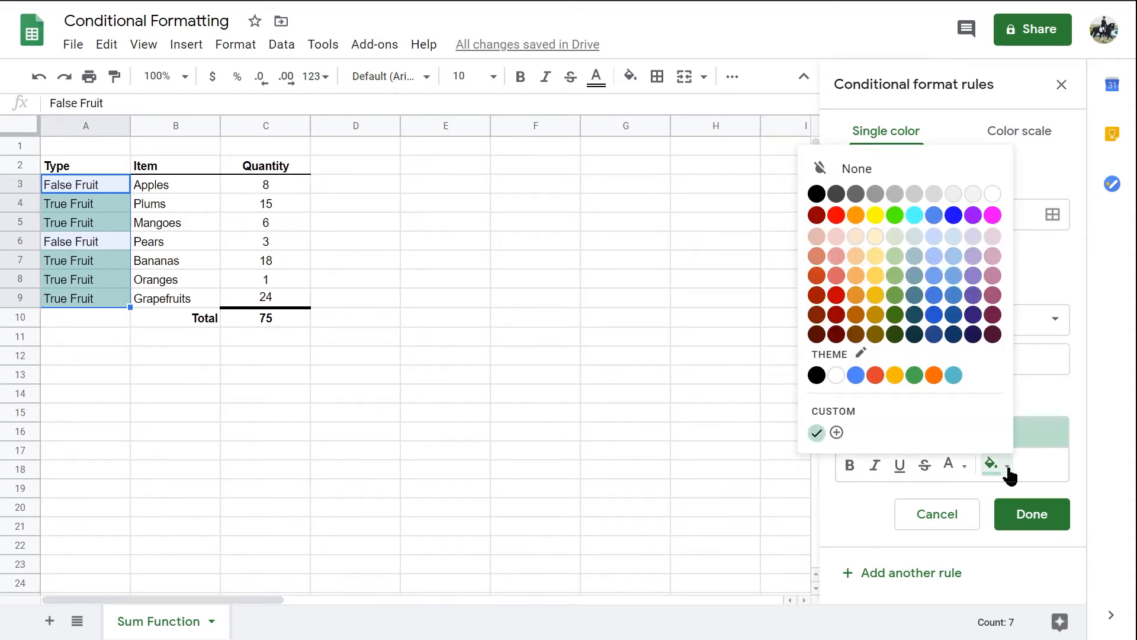
left_click(895, 215)
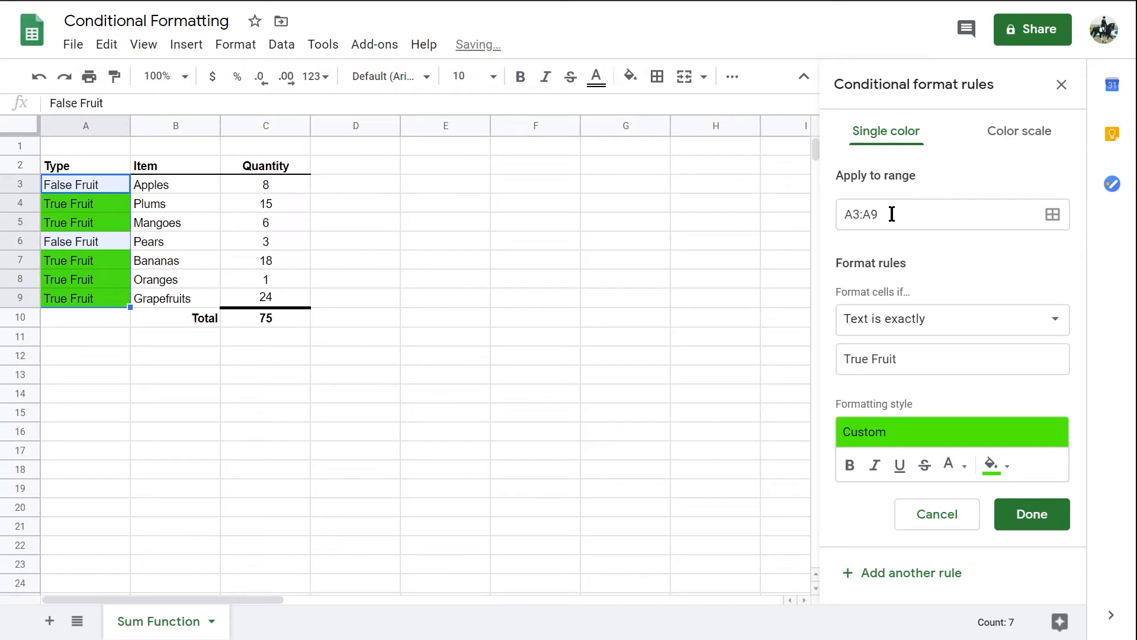
left_click(1034, 514)
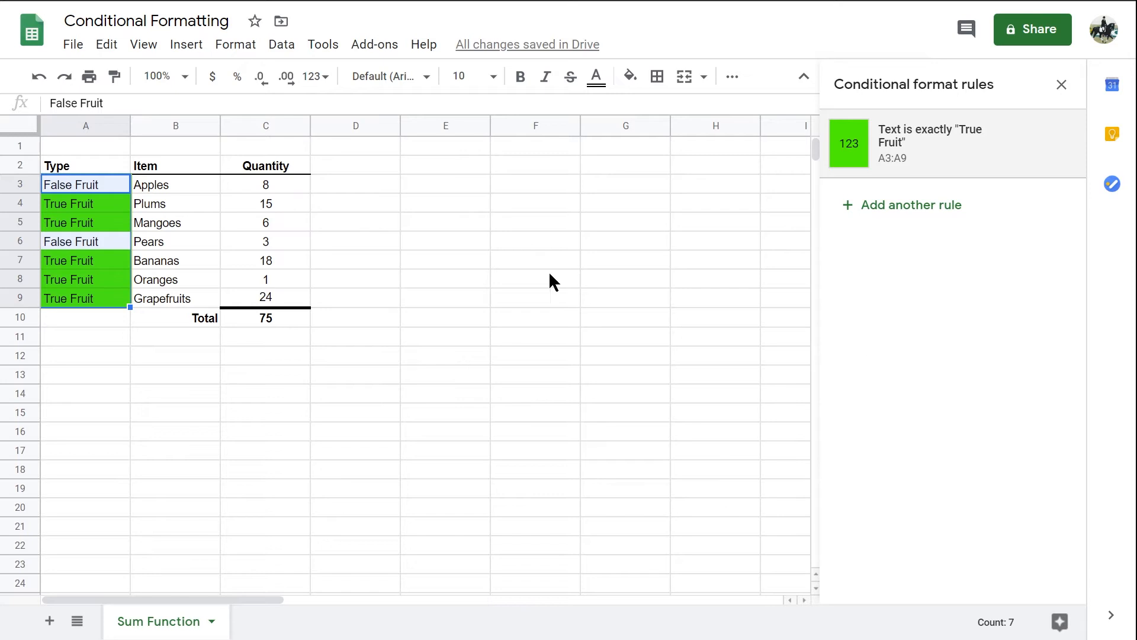
- Start a new conditional format rule for the Quantity cells C3:C9
left_click(89, 147)
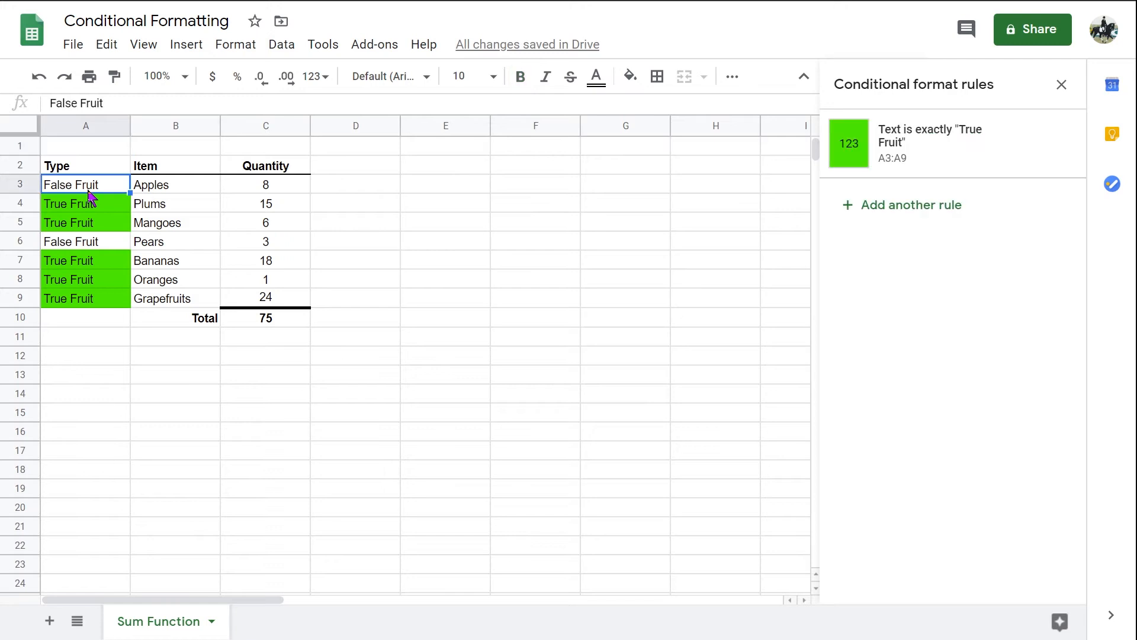
left_click(268, 185)
key("shift+Down")
key("shift+Down")
key("shift+Down")
key("shift+Down")
key("shift+Down")
key("shift+Down")
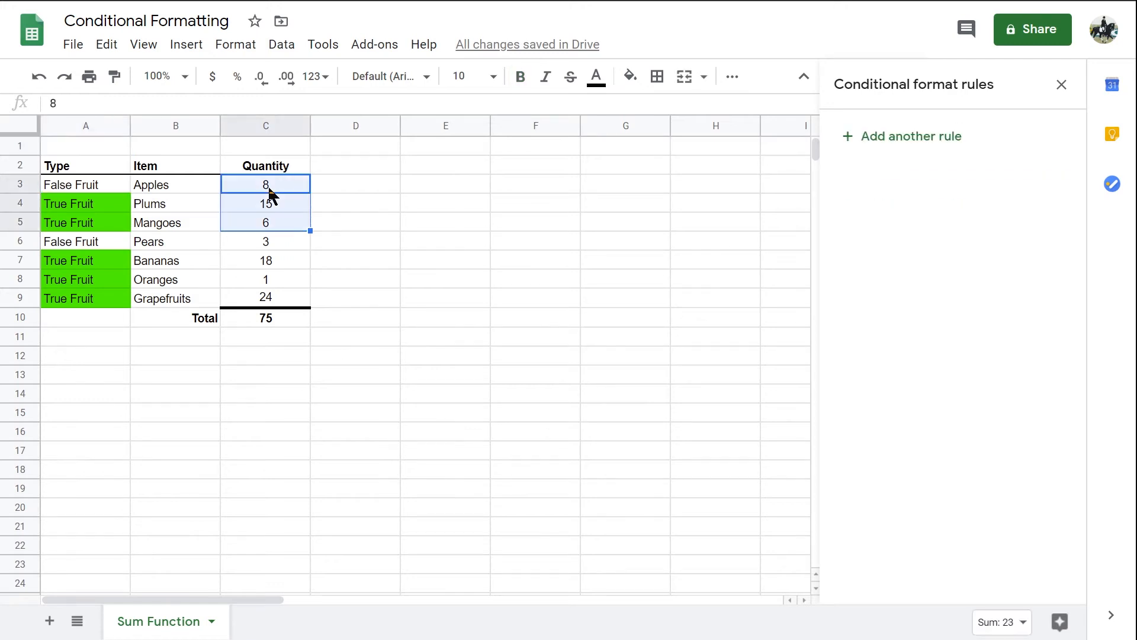
left_click(895, 138)
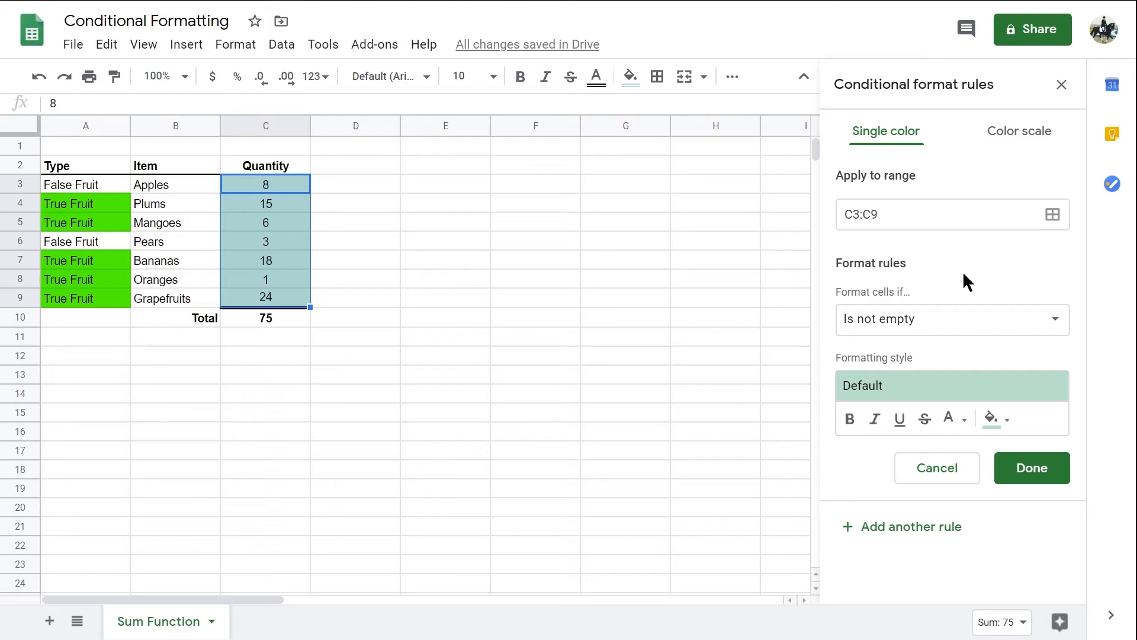
- Set the rule for C3:C9 to format cells with a value less than 10
left_click(955, 335)
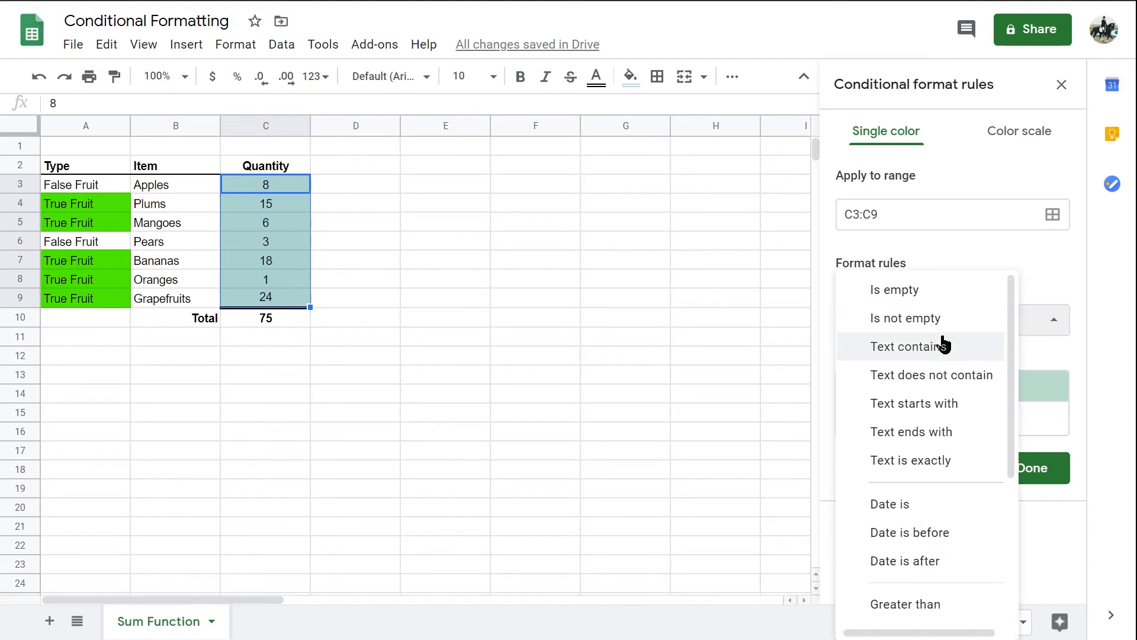
scroll(939, 396, "down", 2)
scroll(935, 396, "down", 3)
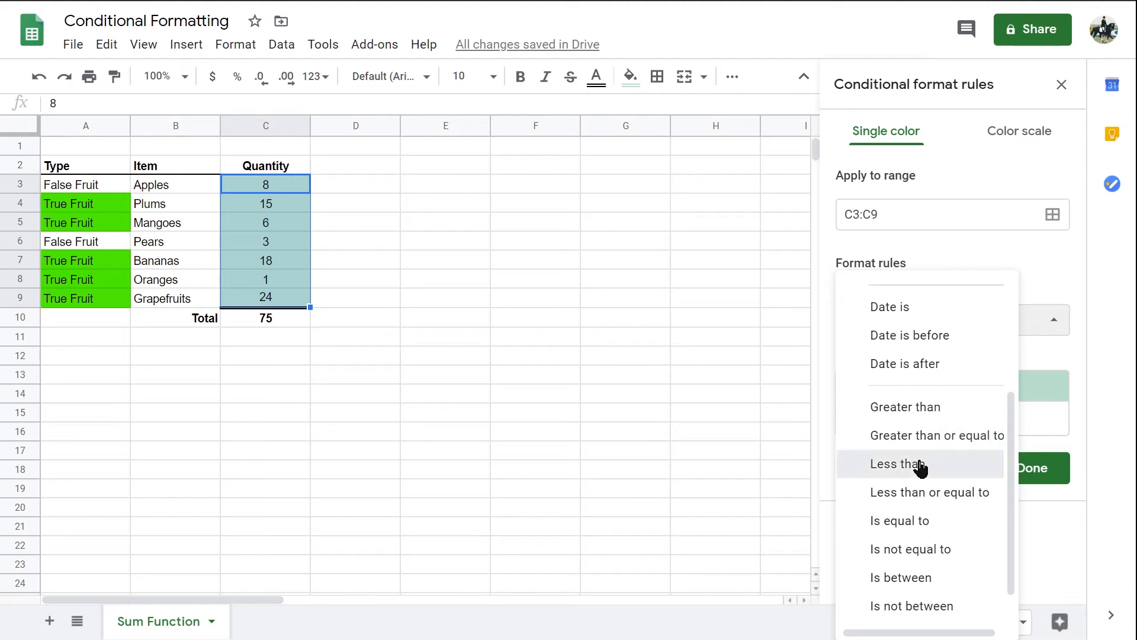
left_click(922, 466)
left_click(870, 358)
type("10")
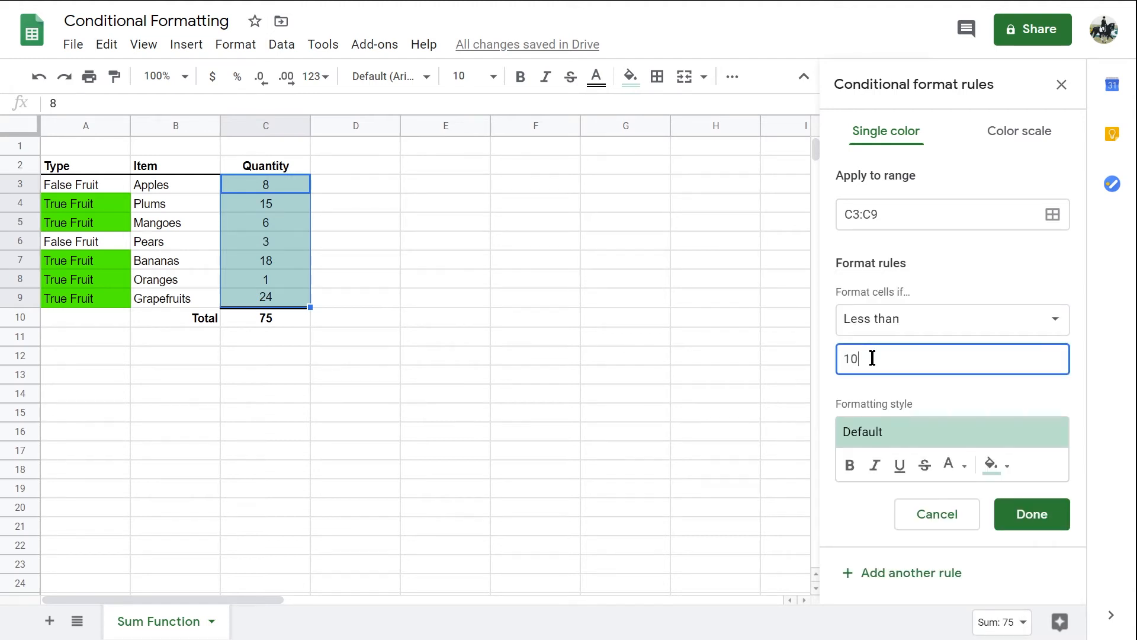
- Give the less-than-10 rule an orange fill color and save it
left_click(992, 465)
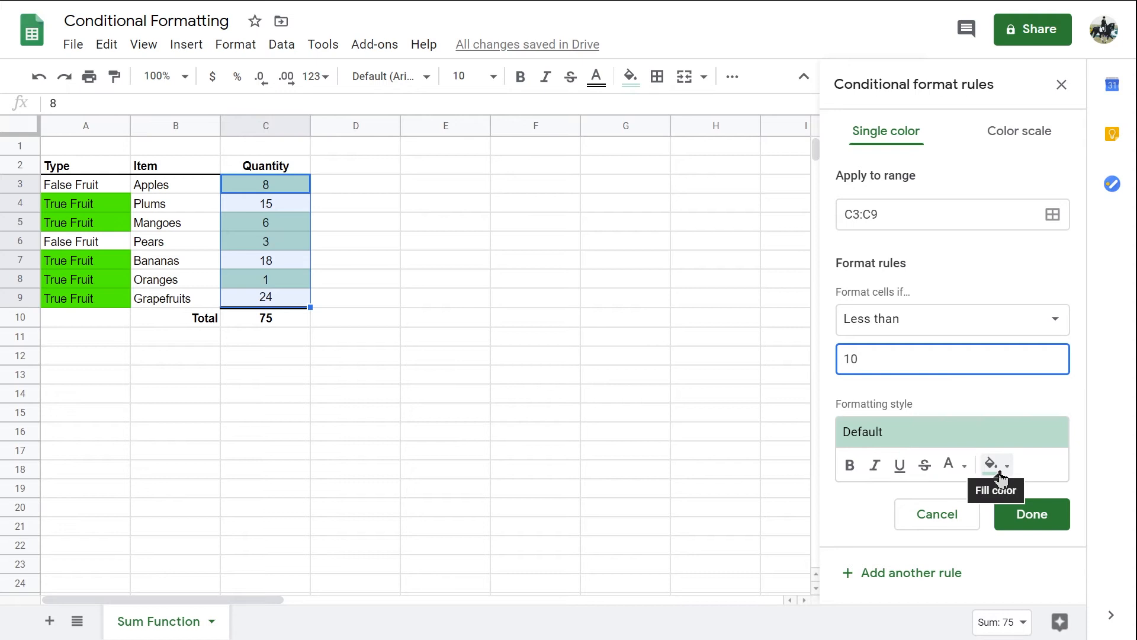
left_click(938, 378)
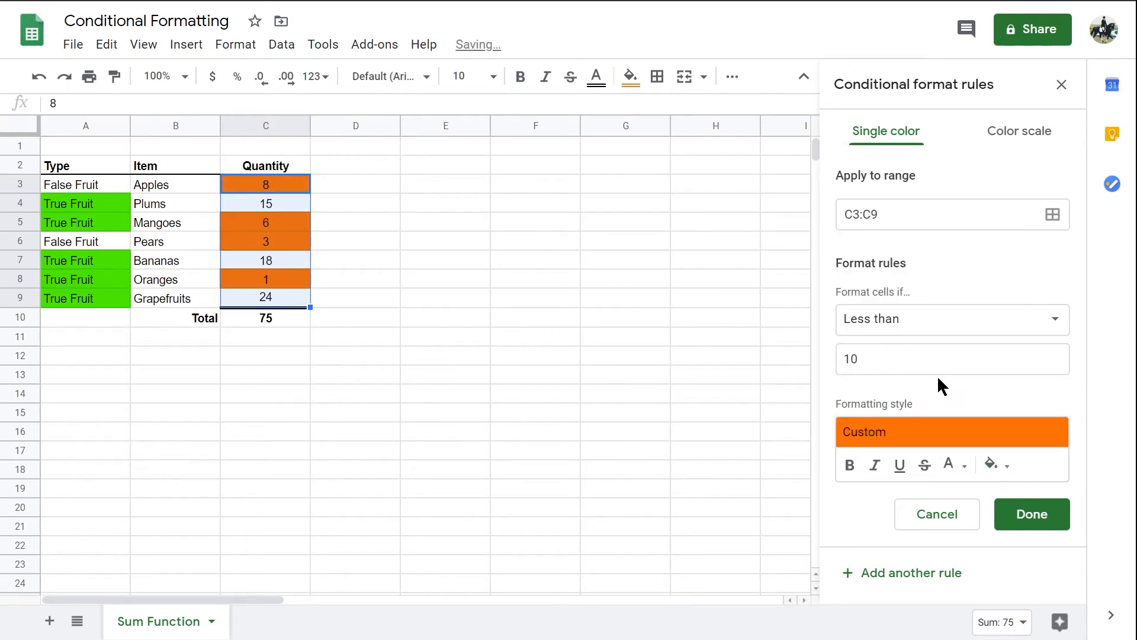
left_click(1040, 524)
- Add another rule for C3:C9 that formats cells with a value less than 5
left_click(913, 207)
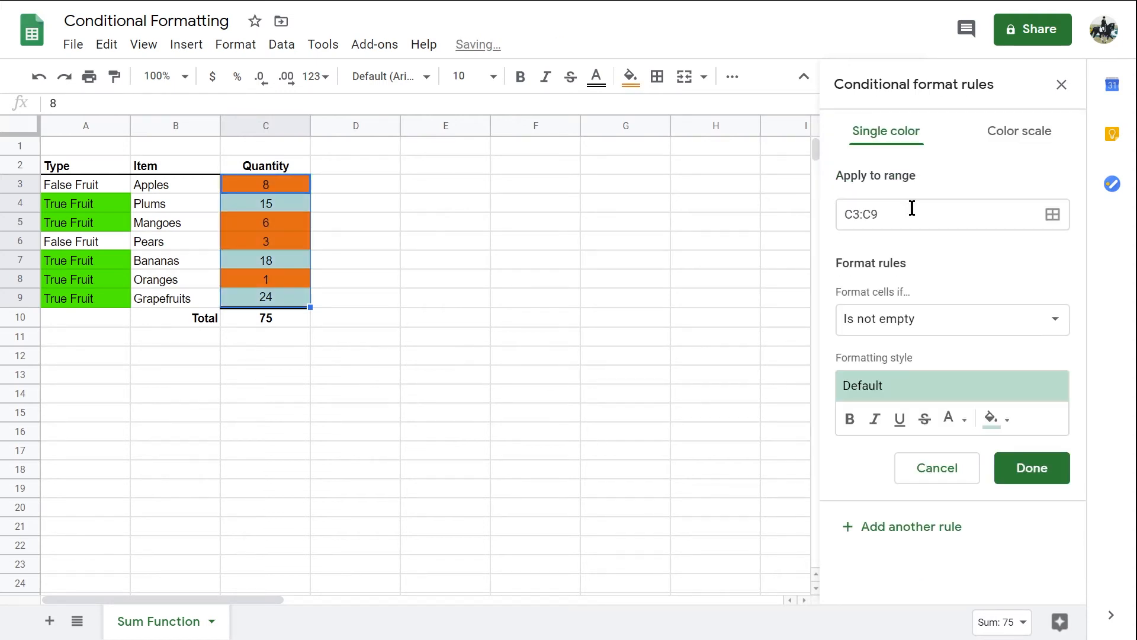
left_click(1036, 321)
scroll(906, 446, "down", 1)
scroll(906, 445, "down", 3)
left_click(909, 462)
left_click(879, 359)
type("5")
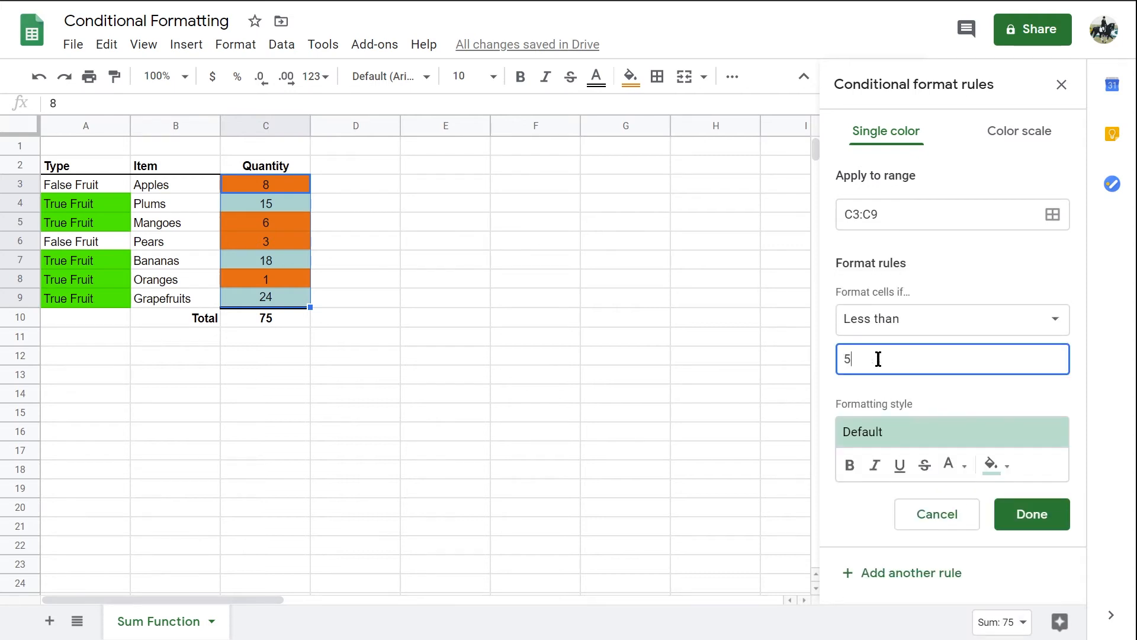
- Give the less-than-5 rule a red fill color and save it
left_click(1004, 468)
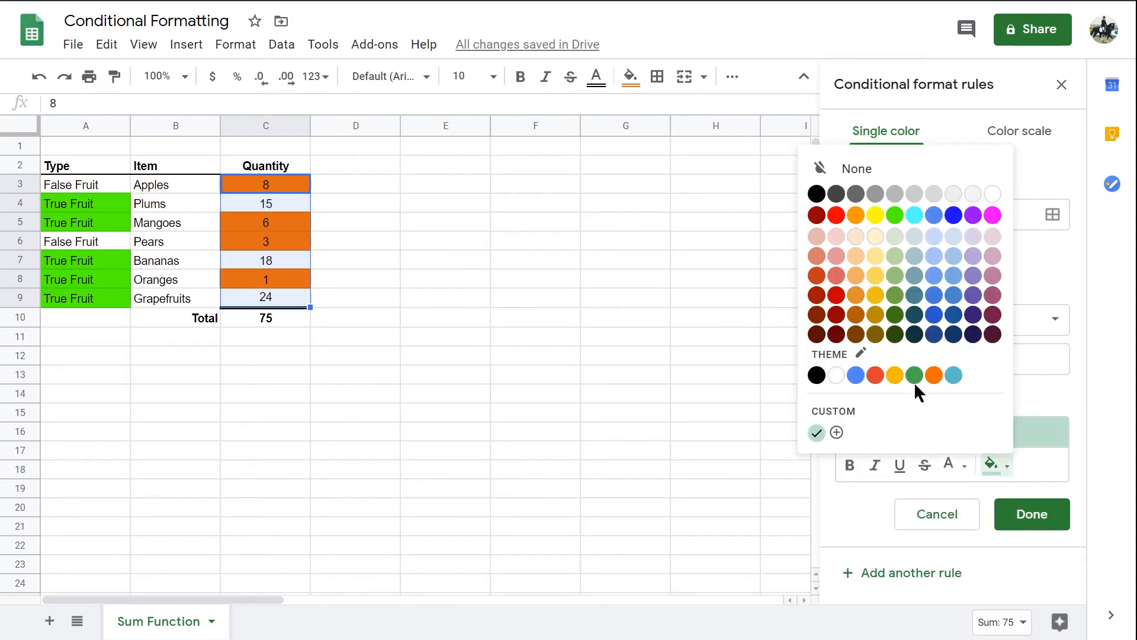
left_click(836, 215)
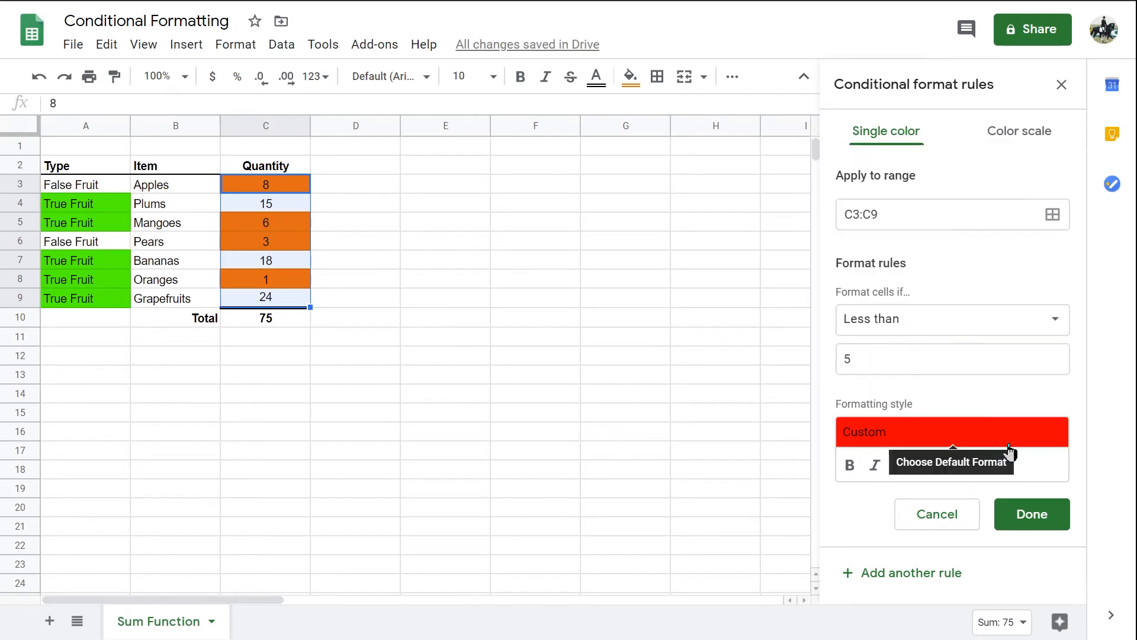
left_click(1036, 522)
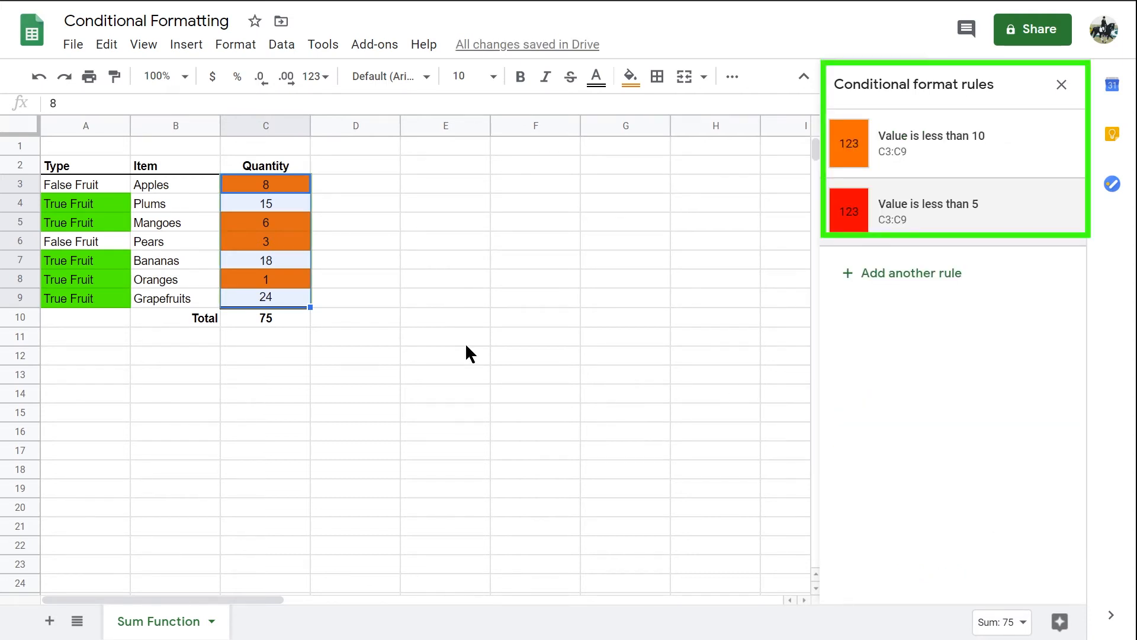
- Reorder the quantity rules for C3:C9 so the less-than-5 rule takes priority over the less-than-10 rule
left_click(278, 171)
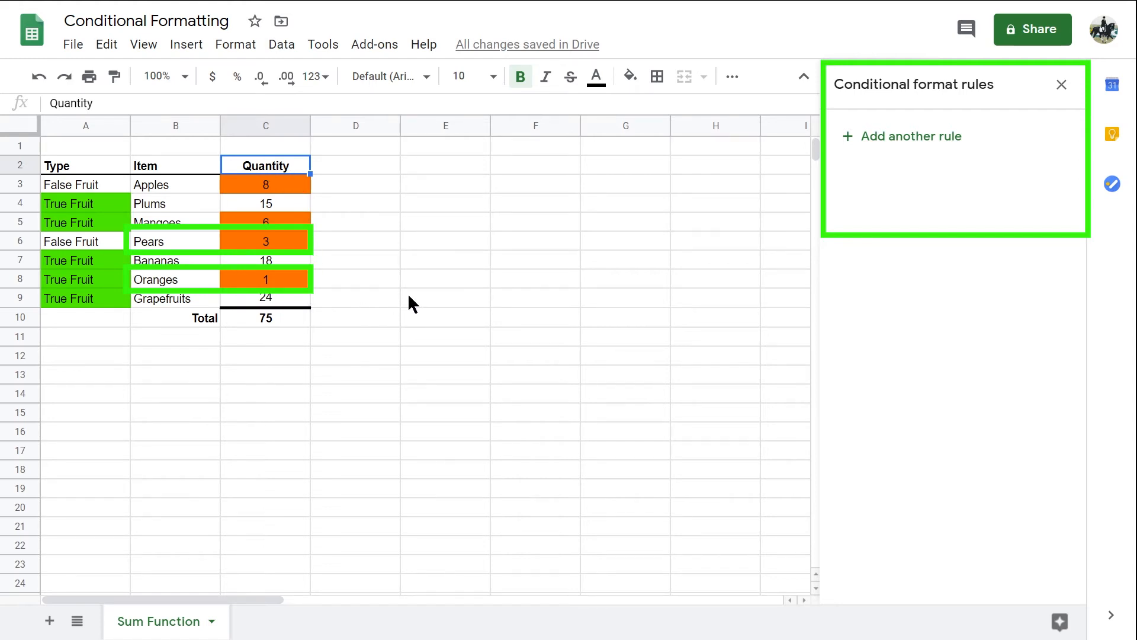
left_click(267, 191)
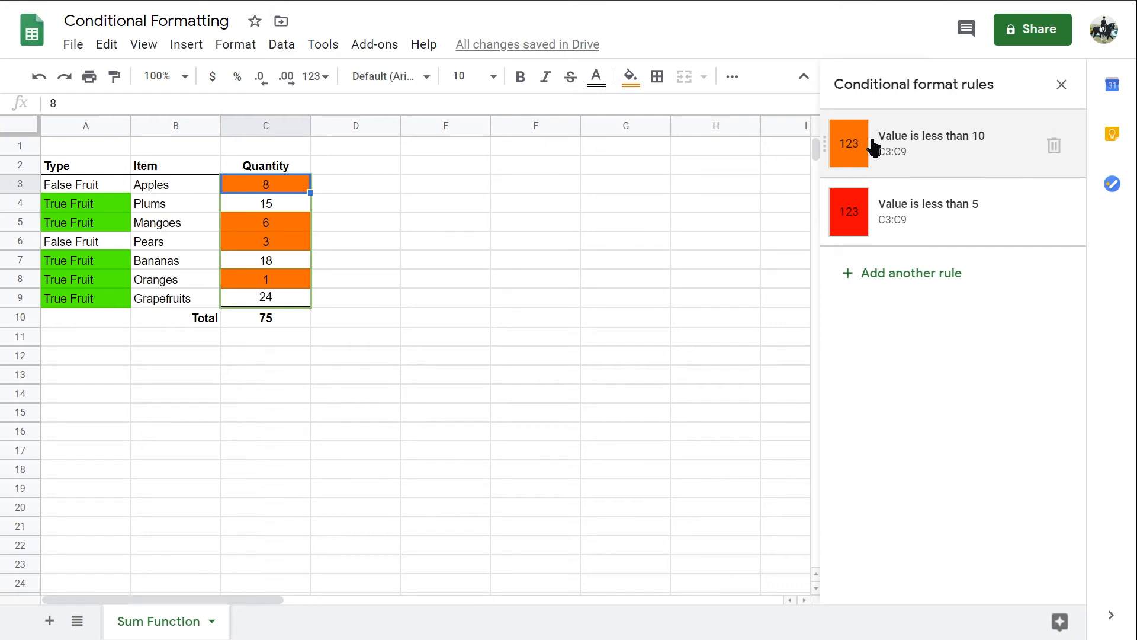
left_click_drag(822, 212, 824, 140)
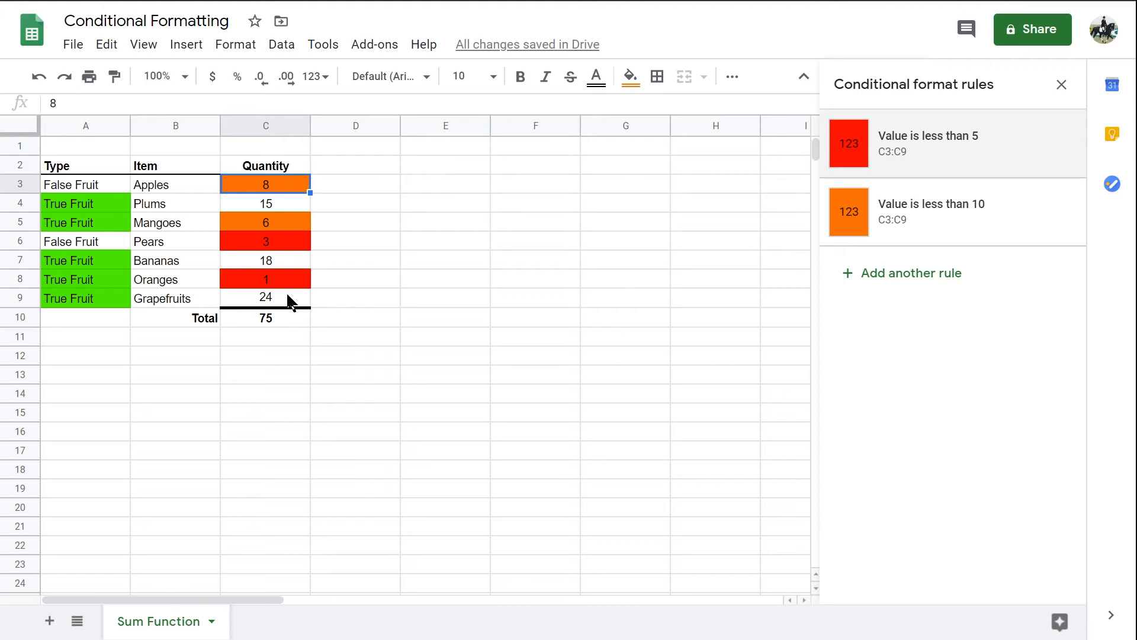
- Add a new conditional format rule for the item names in B3:B9
left_click(183, 185)
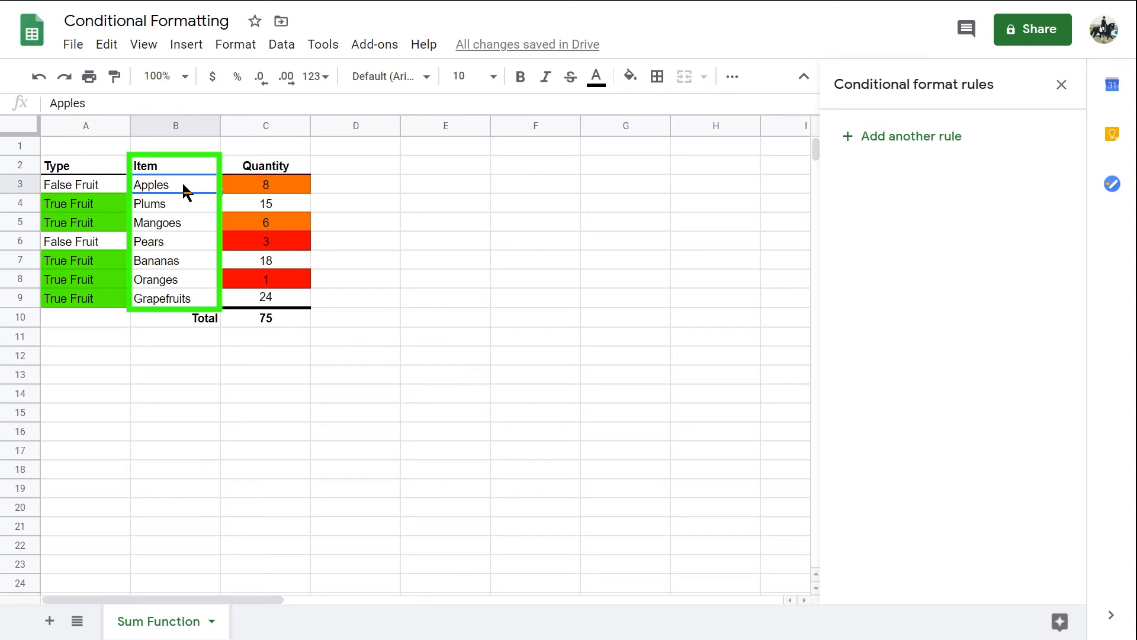
key("shift+Down")
key("shift+Down")
key("shift+Down")
key("shift+Down")
key("shift+Down")
key("shift+Down")
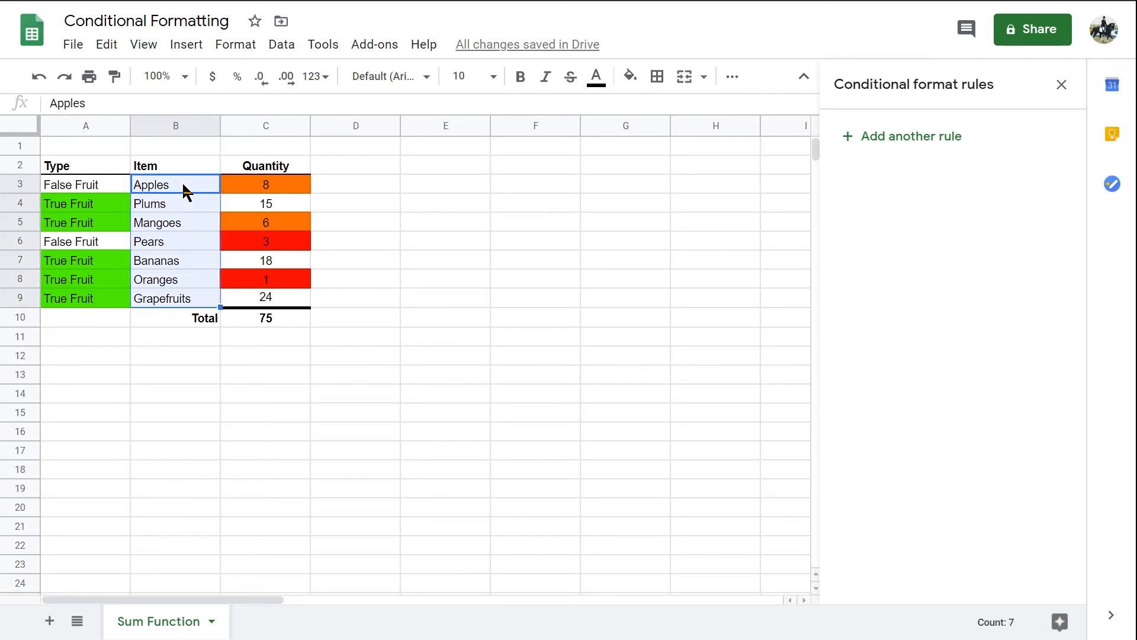
left_click(893, 137)
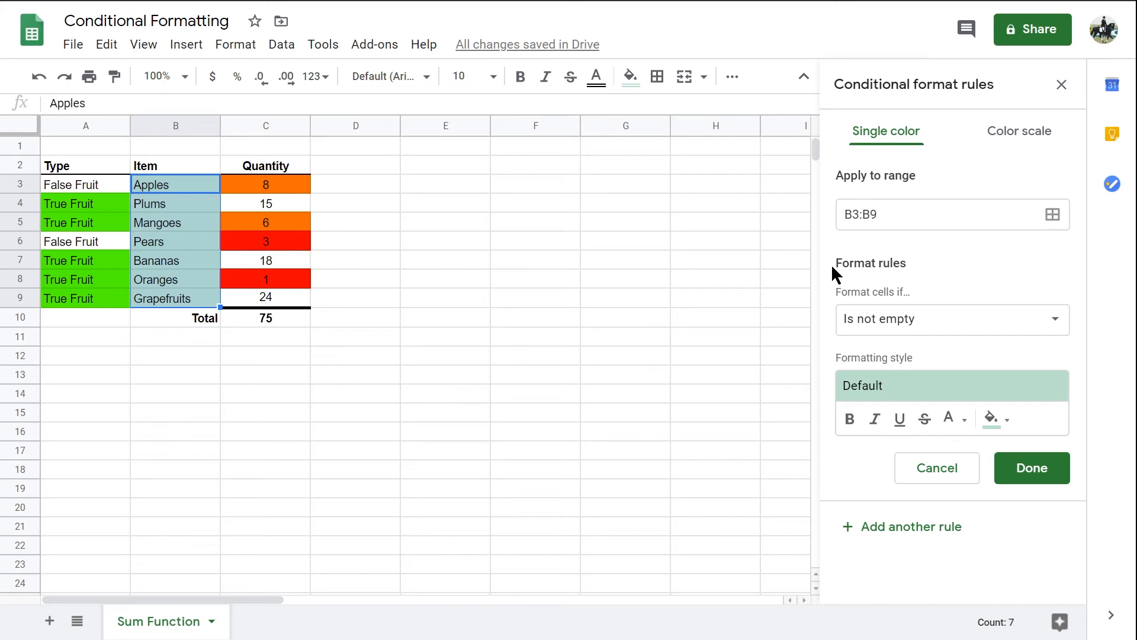
- Set the B3:B9 rule's condition to the custom formula =a3="True Fruit"
left_click(898, 332)
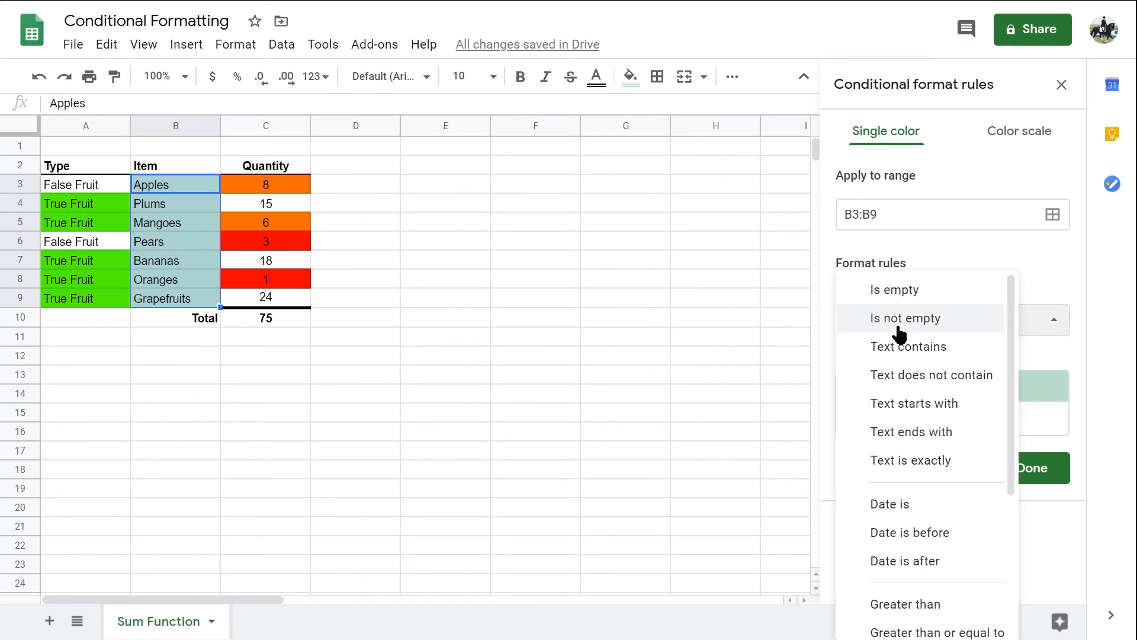
scroll(888, 399, "down", 3)
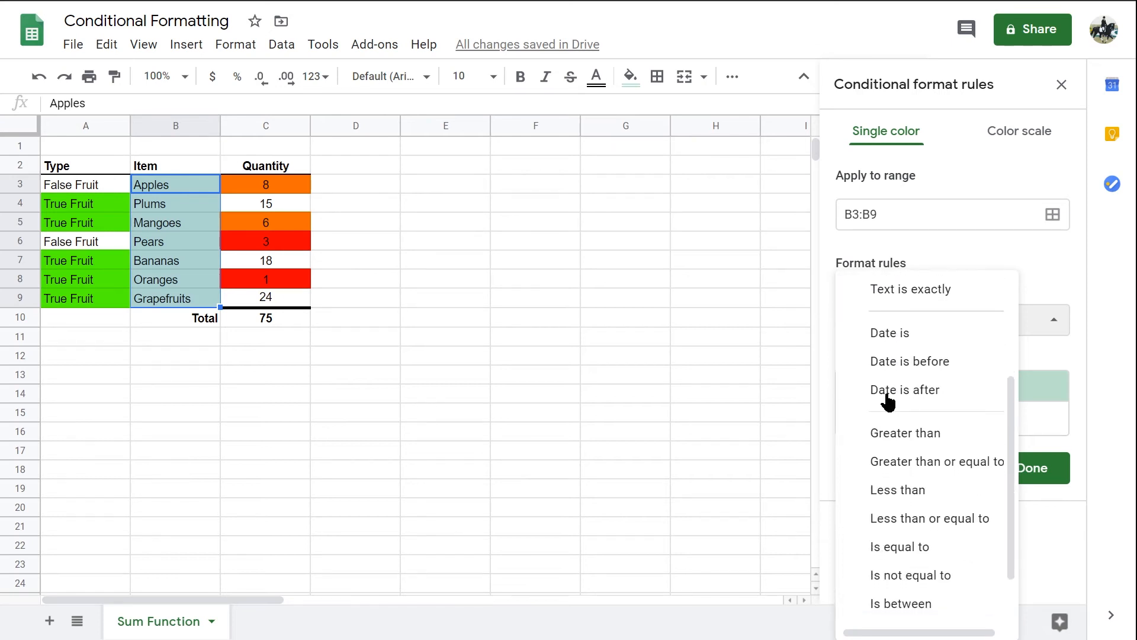
scroll(889, 403, "down", 1)
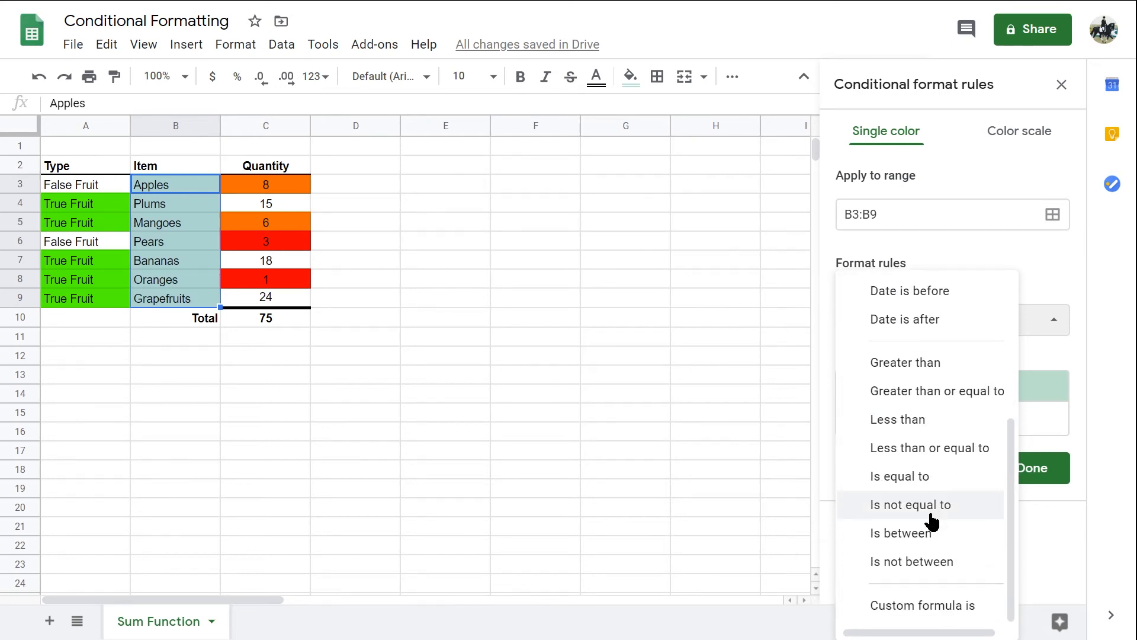
left_click(923, 603)
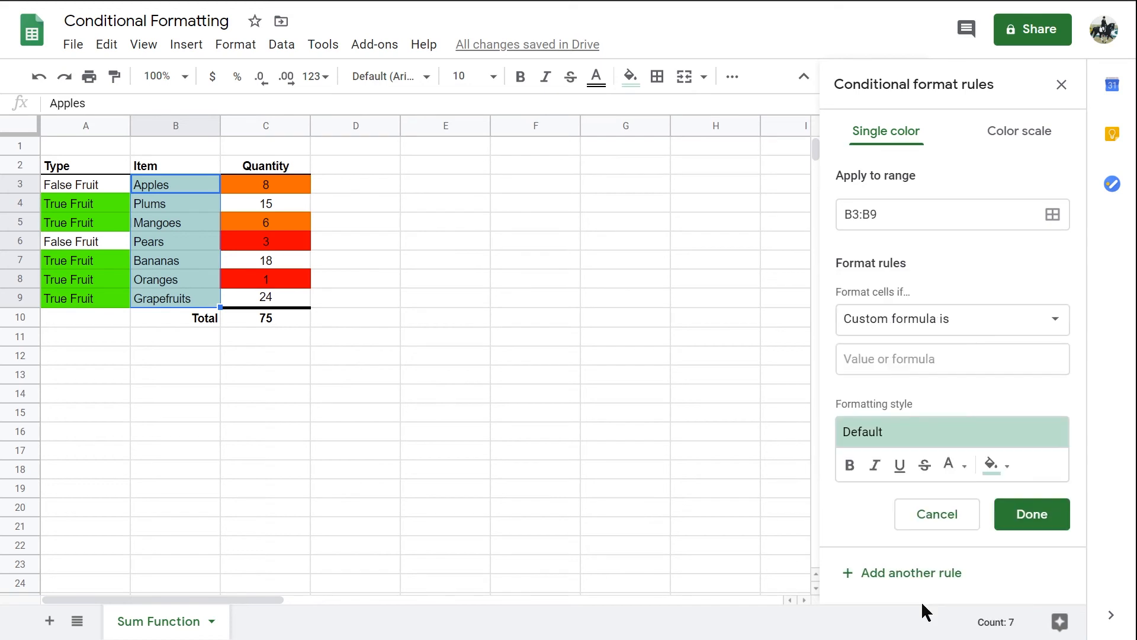
left_click(876, 358)
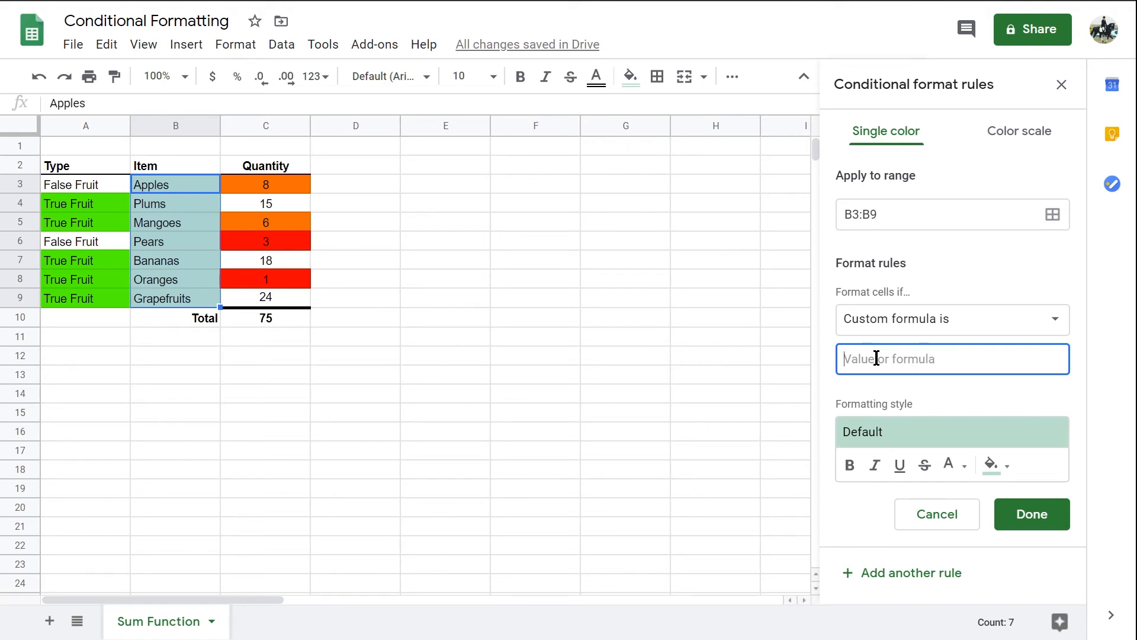
type("=a")
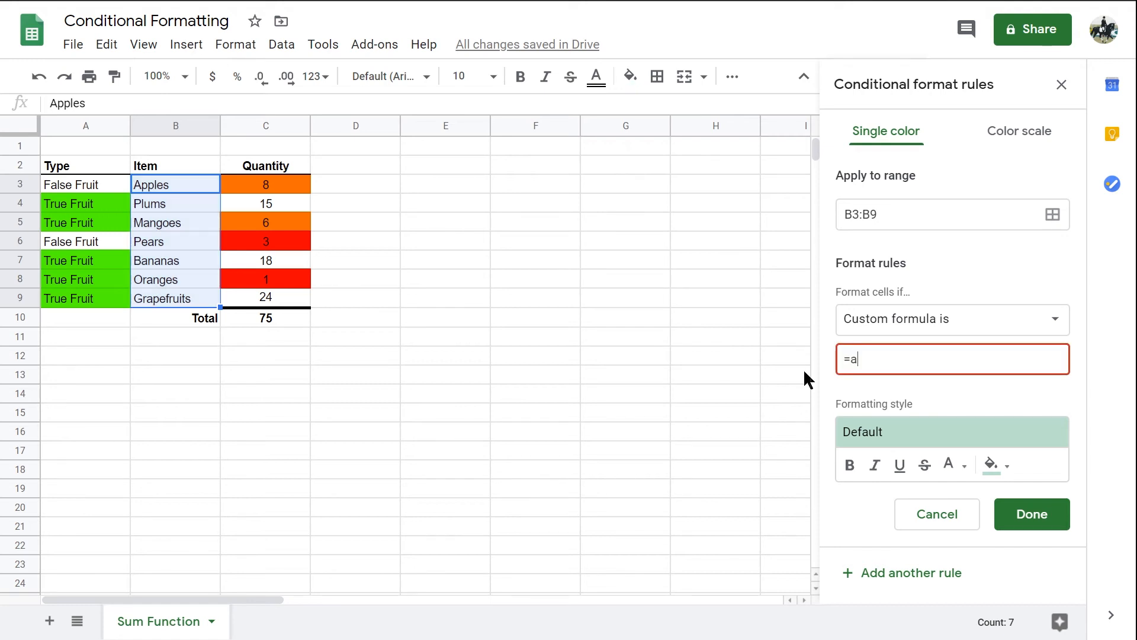
type("3=\"True Fruit\"")
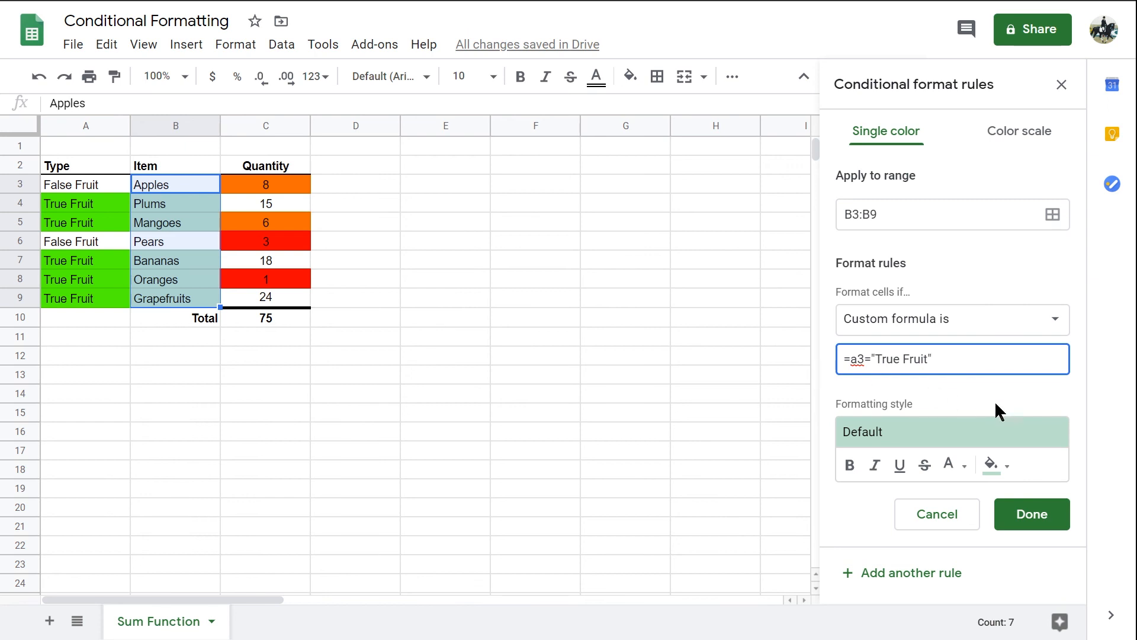
- Give the custom formula rule for B3:B9 a bright green fill color and save it
left_click(1007, 475)
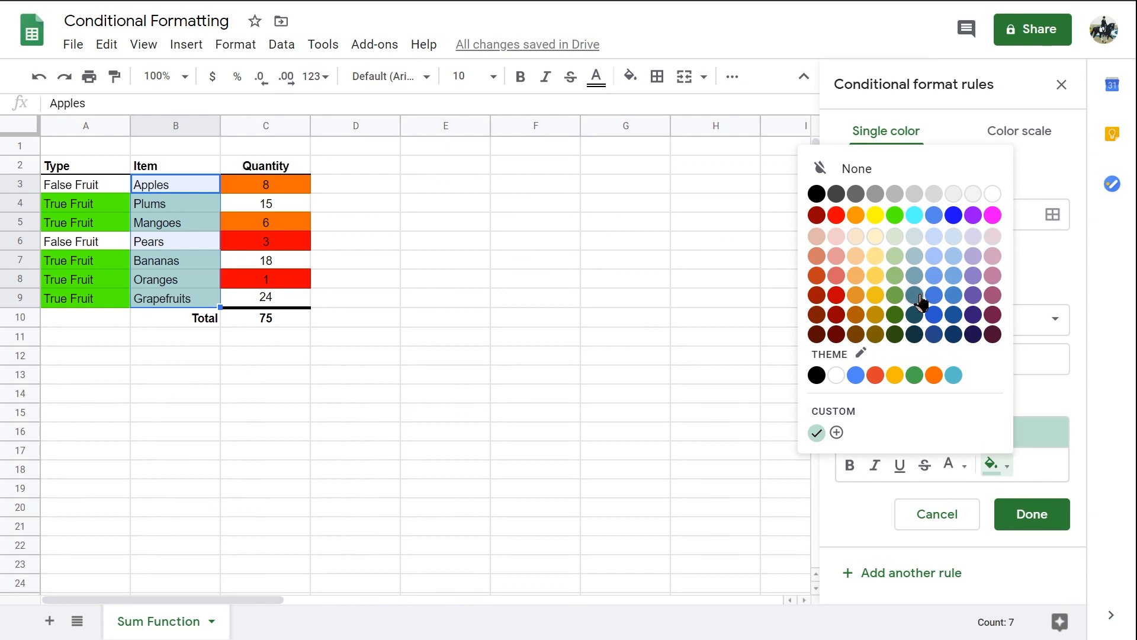
left_click(895, 215)
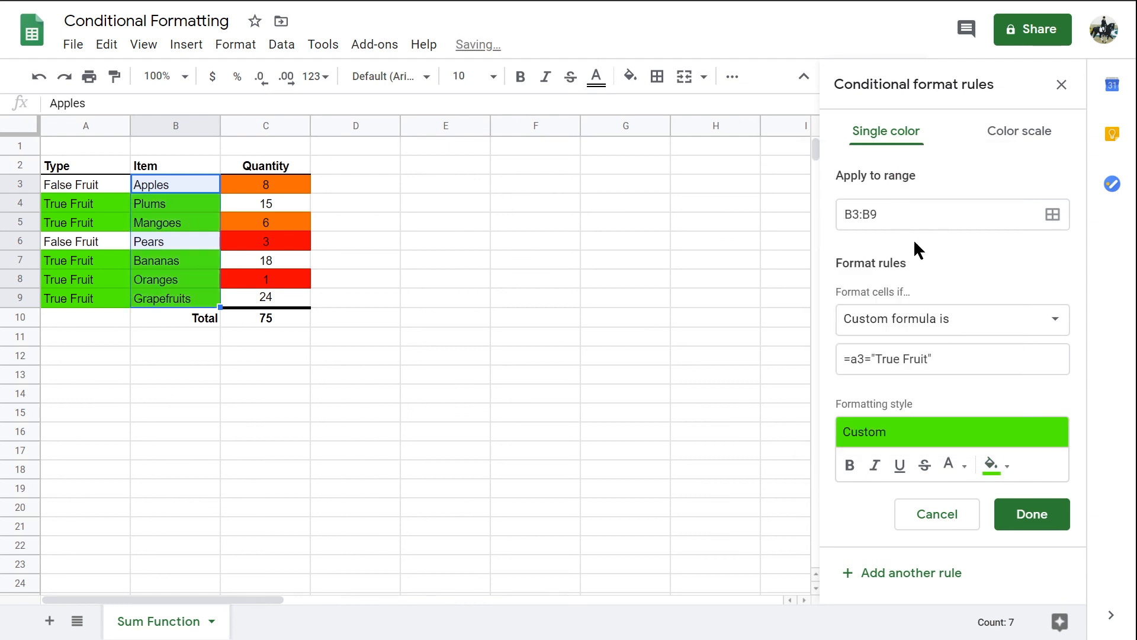
left_click(1039, 521)
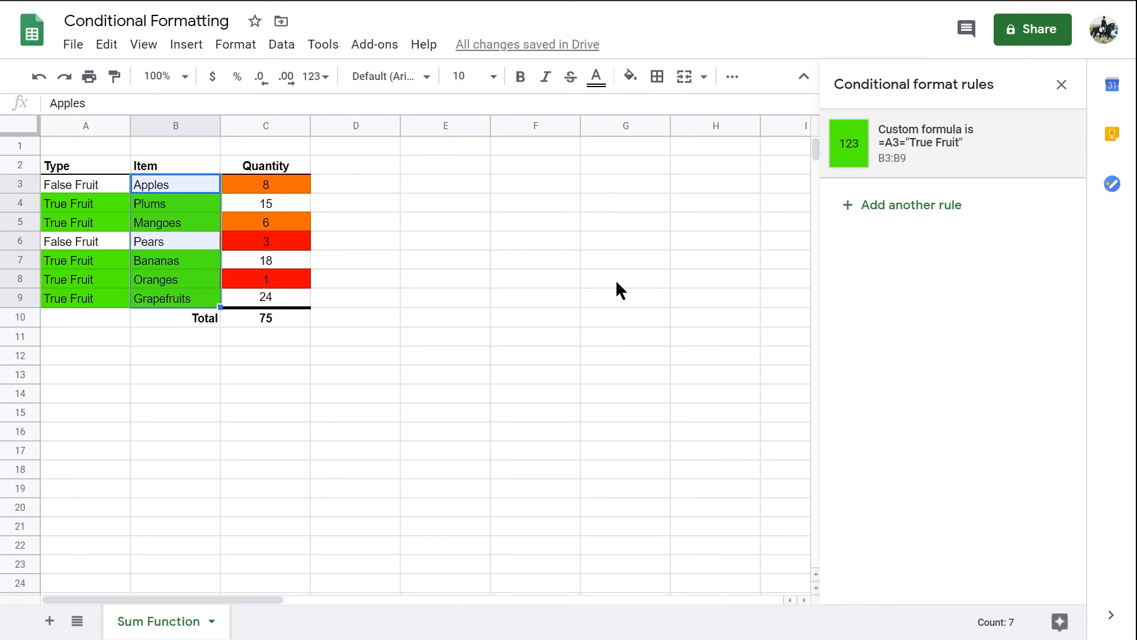
left_click(164, 167)
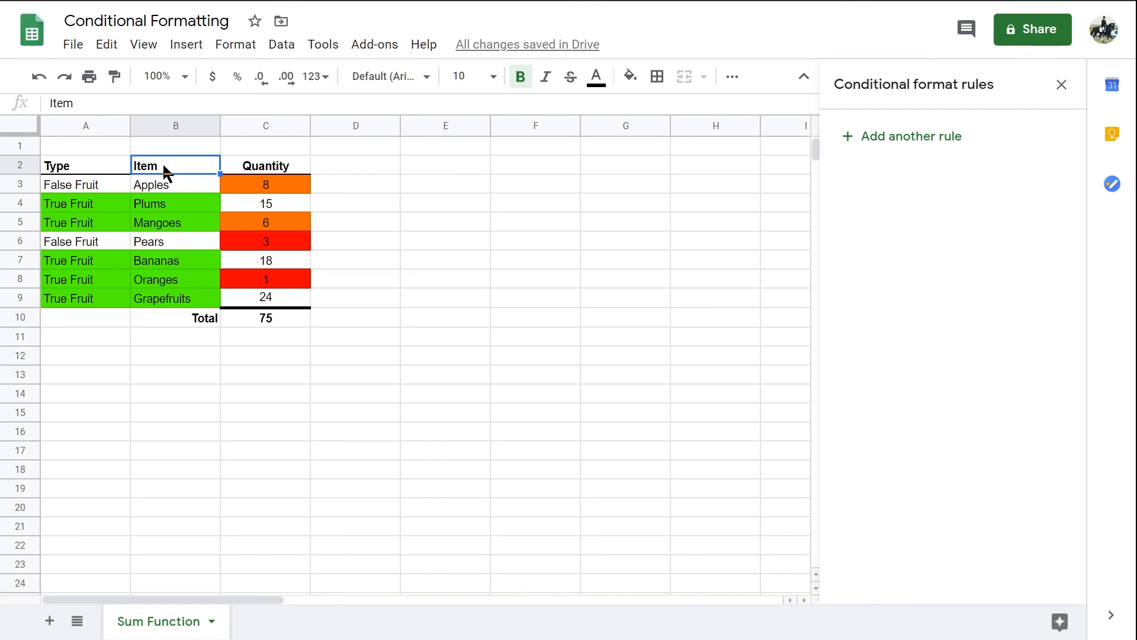
- List the conditional format rules of the whole sheet and delete the less-than-5 rule for C3:C9
left_click(26, 126)
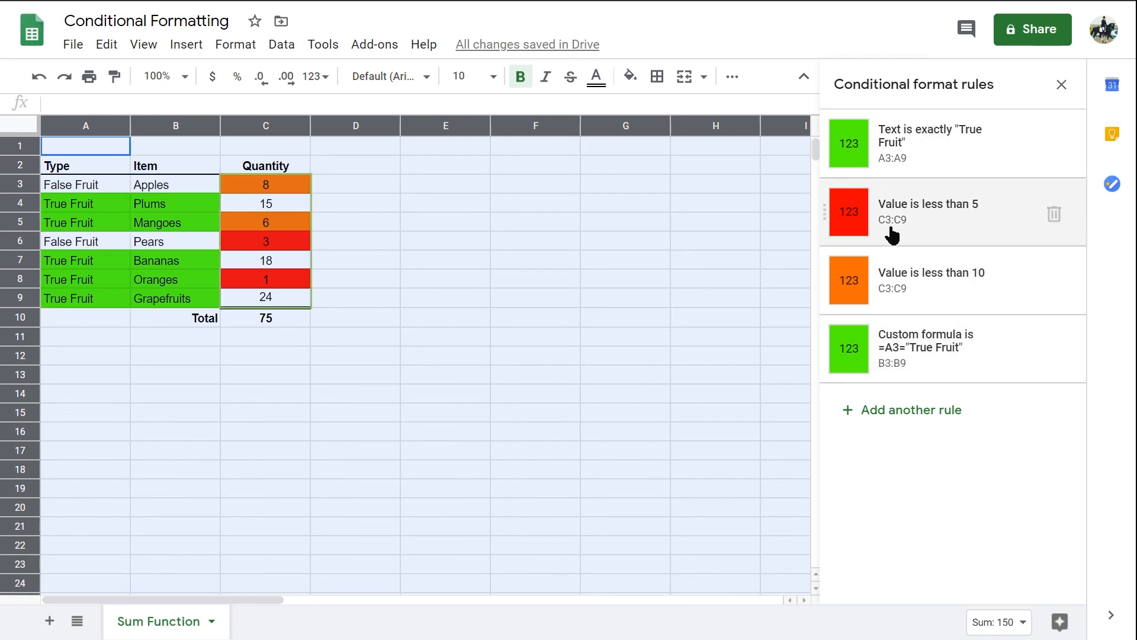
left_click(1054, 213)
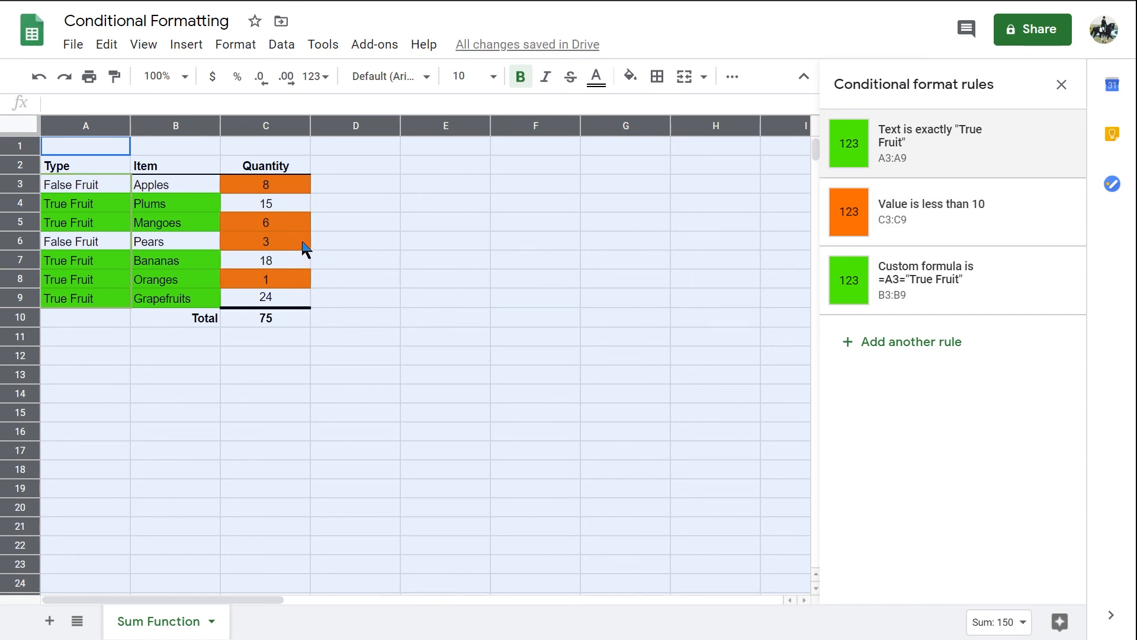
left_click(103, 144)
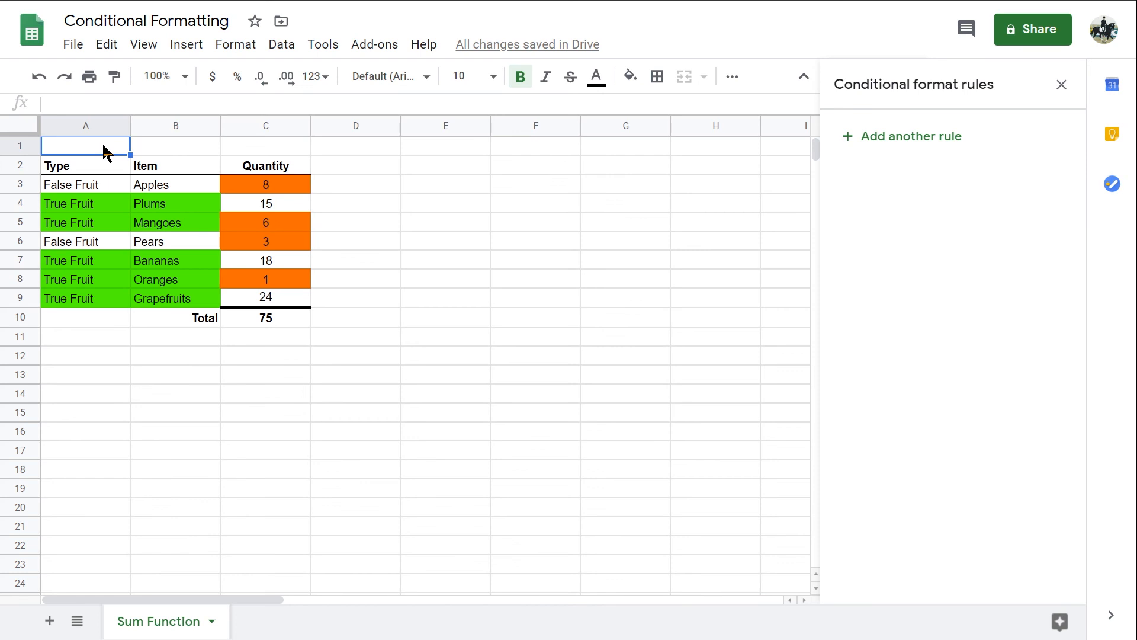